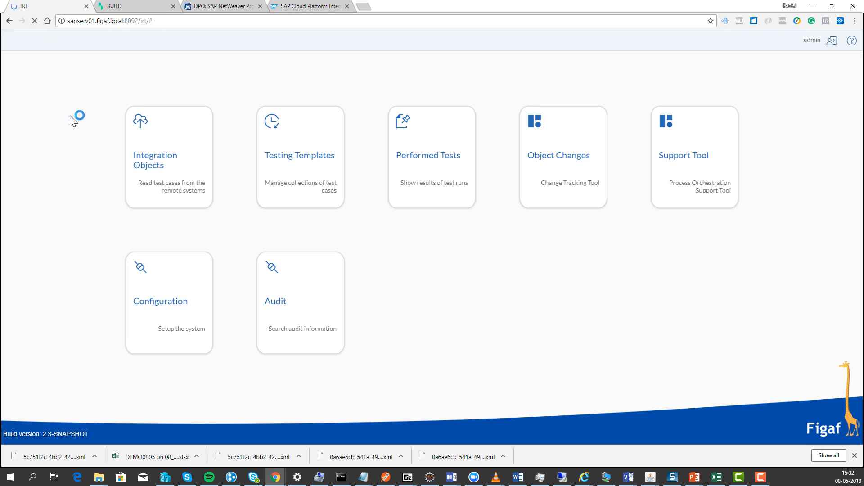
# - Open the integration objects of the DPO agent and filter the Sender Component column by "Mu"
pyautogui.click(162, 162)
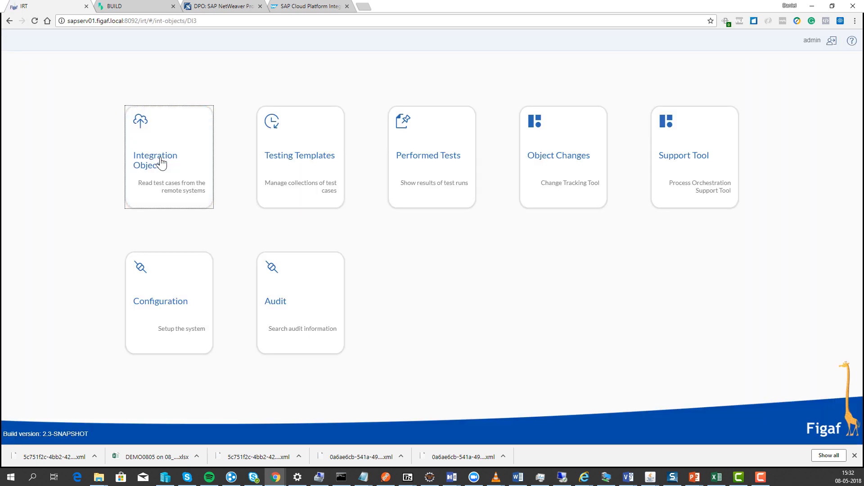
pyautogui.click(146, 65)
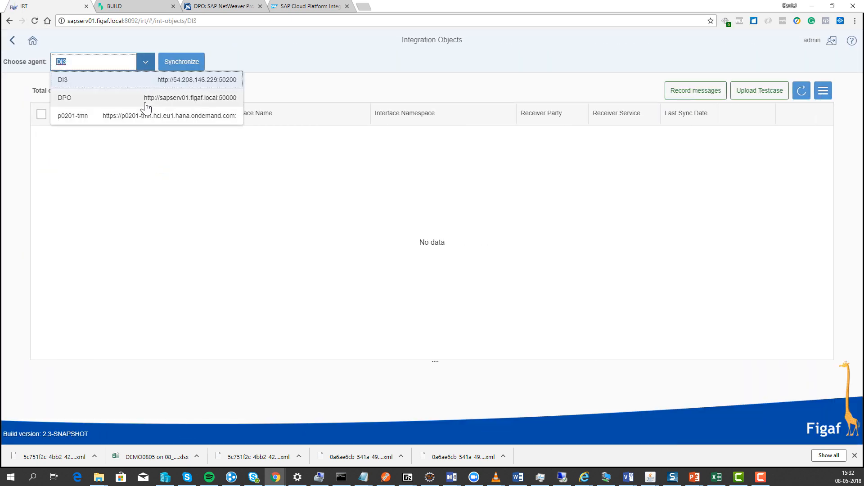
pyautogui.click(144, 98)
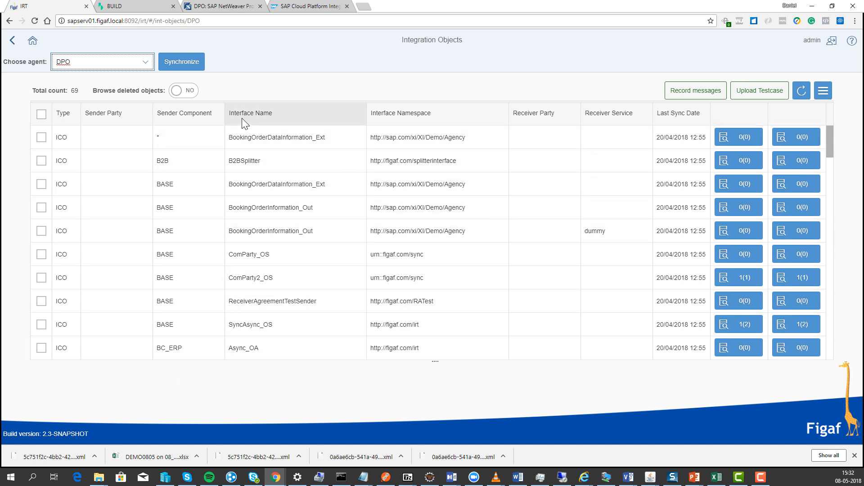
pyautogui.click(197, 116)
pyautogui.click(209, 177)
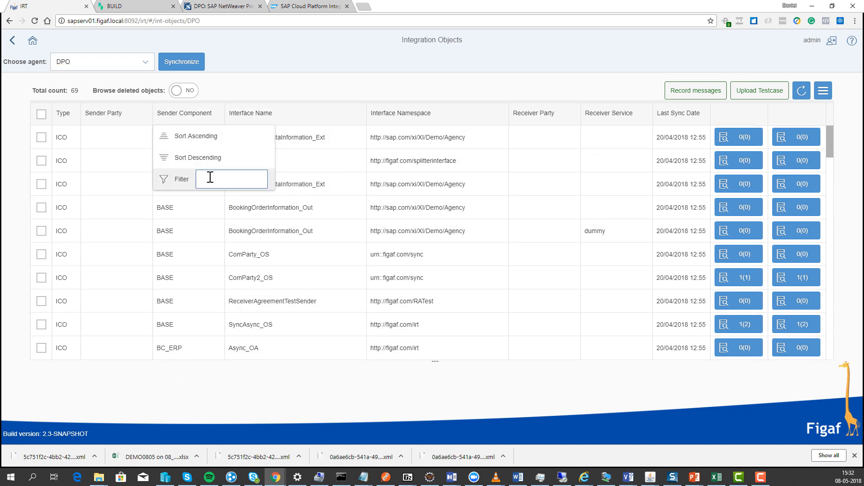
pyautogui.write('Mu')
pyautogui.press('Return')
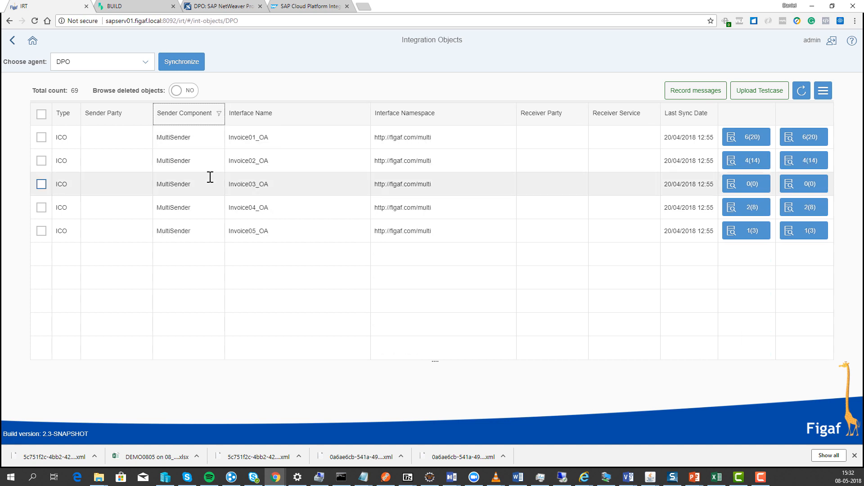
# - Start creating message recording requests for the MultiSender interfaces Invoice01_OA and Invoice02_OA
pyautogui.click(41, 137)
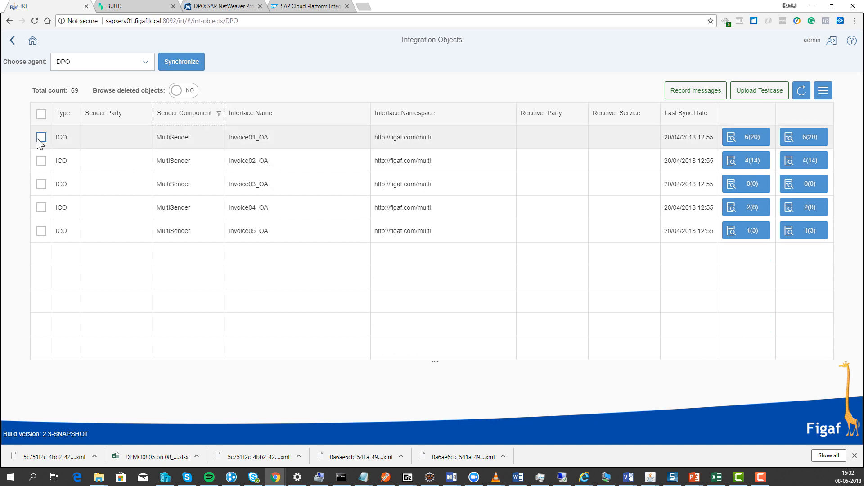
pyautogui.click(39, 161)
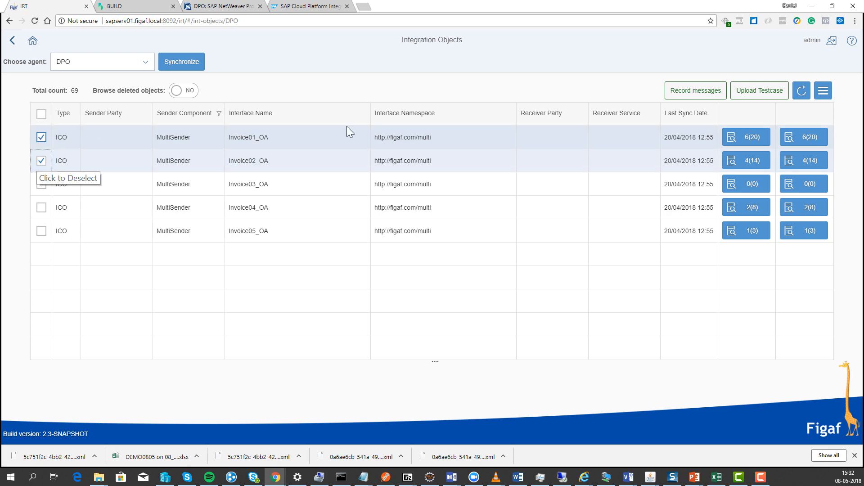
pyautogui.click(691, 93)
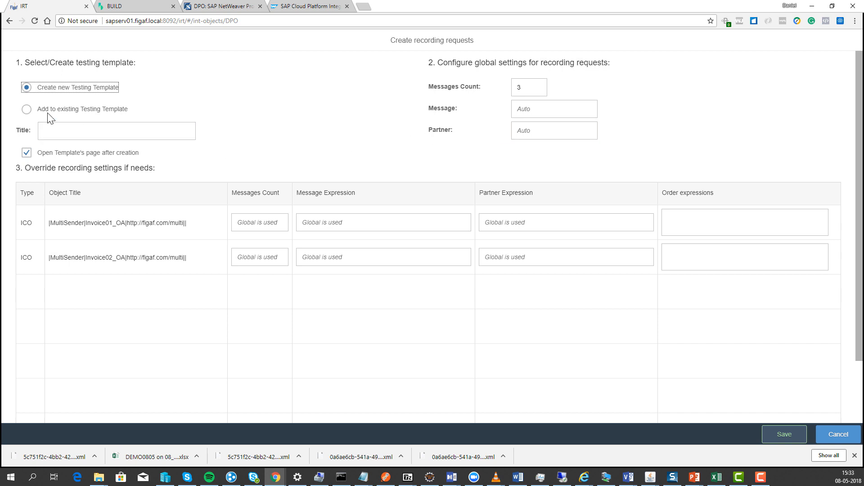
# - Save the recording requests in a new testing template titled "Video Demo", with messages count 3 and message "Video Demo"
pyautogui.click(51, 123)
pyautogui.click(51, 128)
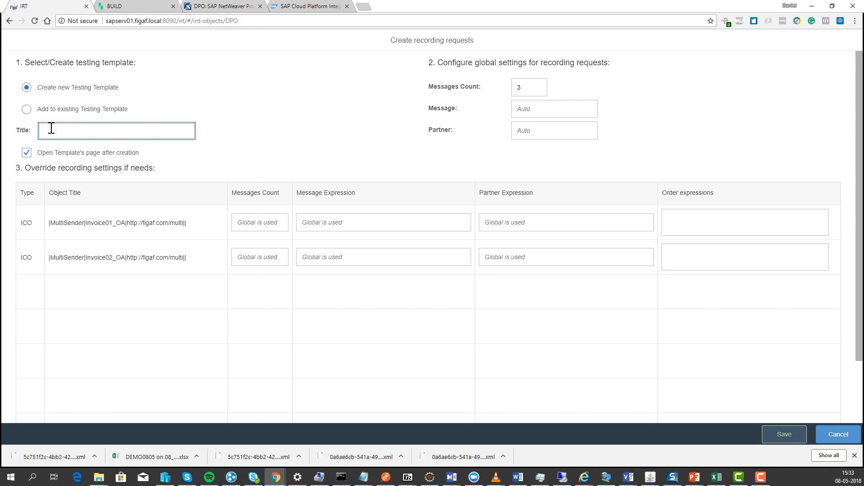
pyautogui.write('Video Demo')
pyautogui.doubleClick(542, 89)
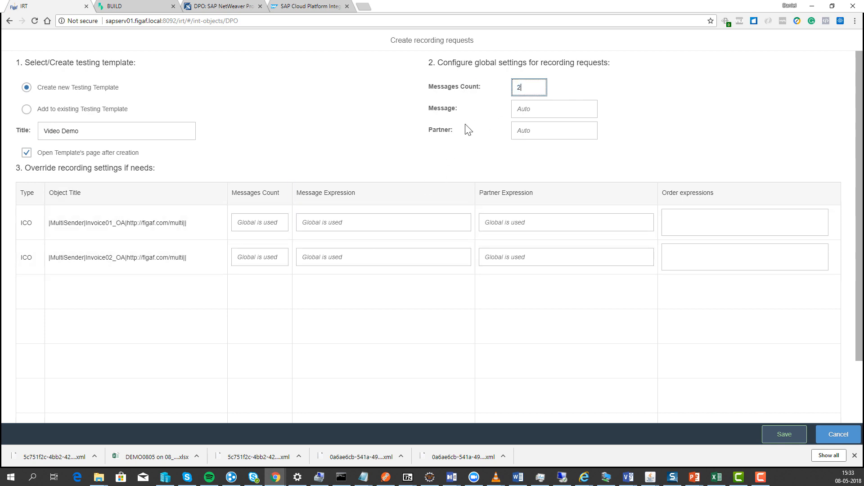
pyautogui.click(529, 109)
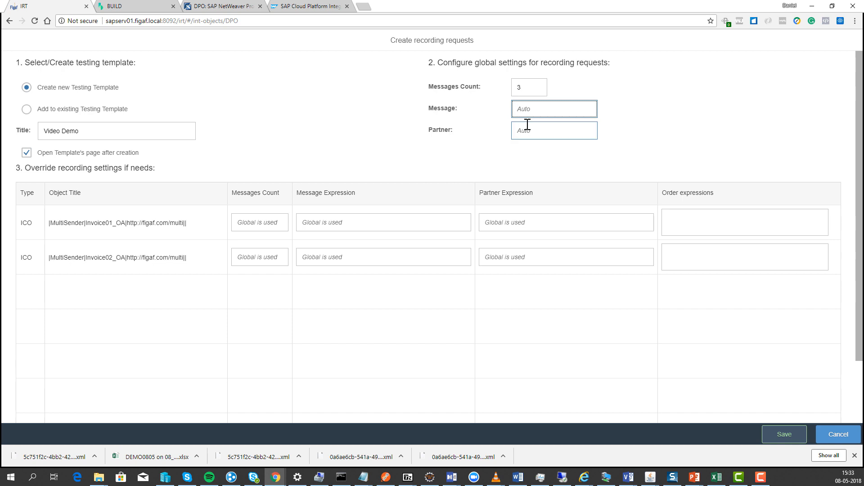
pyautogui.write('Video Demo')
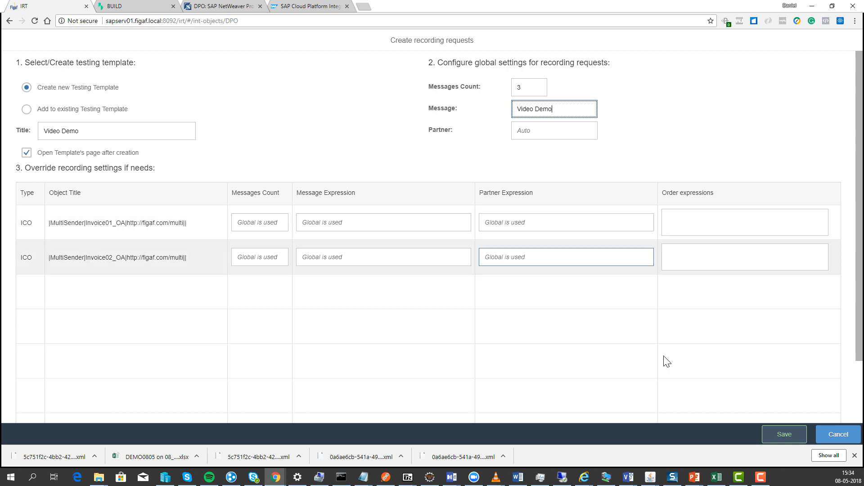
pyautogui.click(772, 435)
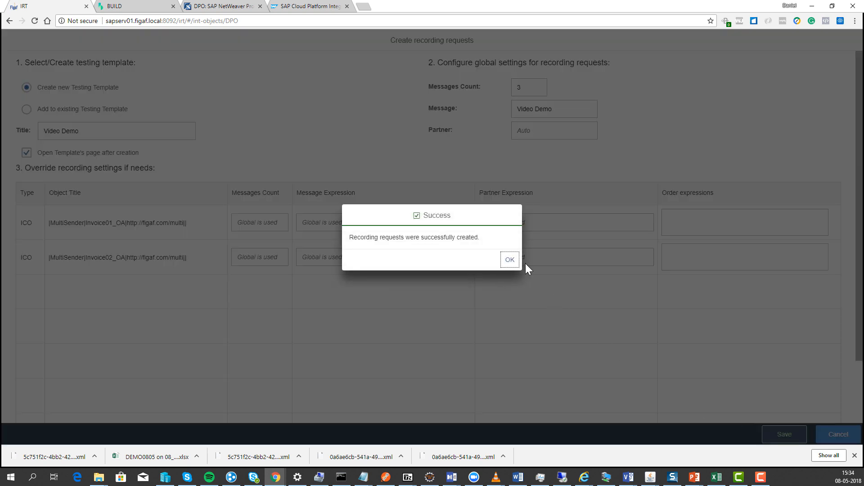
pyautogui.click(510, 260)
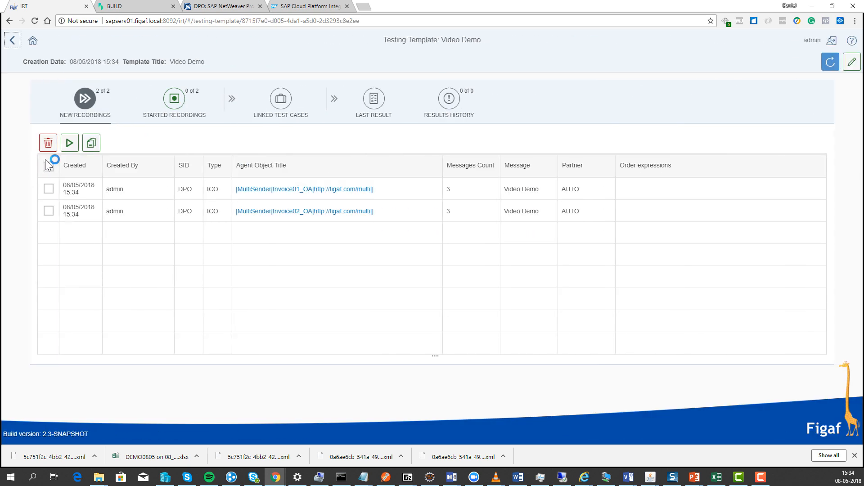
# - Start all the new recordings in the Video Demo testing template
pyautogui.click(48, 166)
pyautogui.click(69, 142)
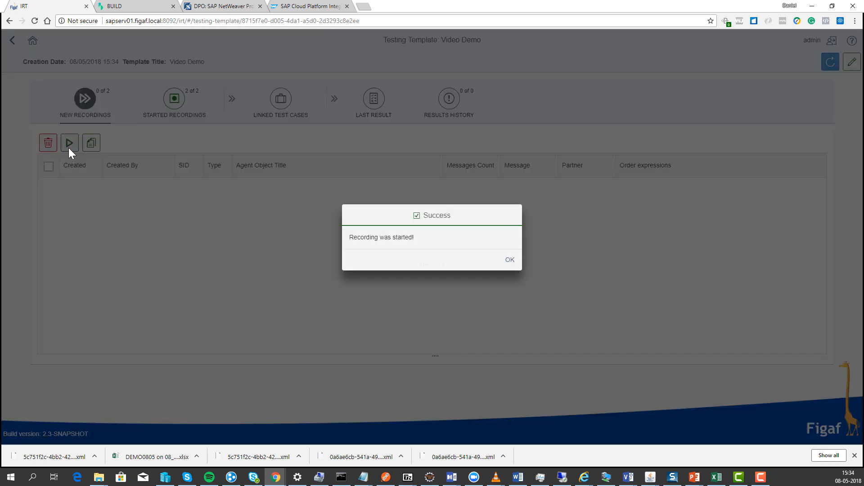
pyautogui.click(509, 260)
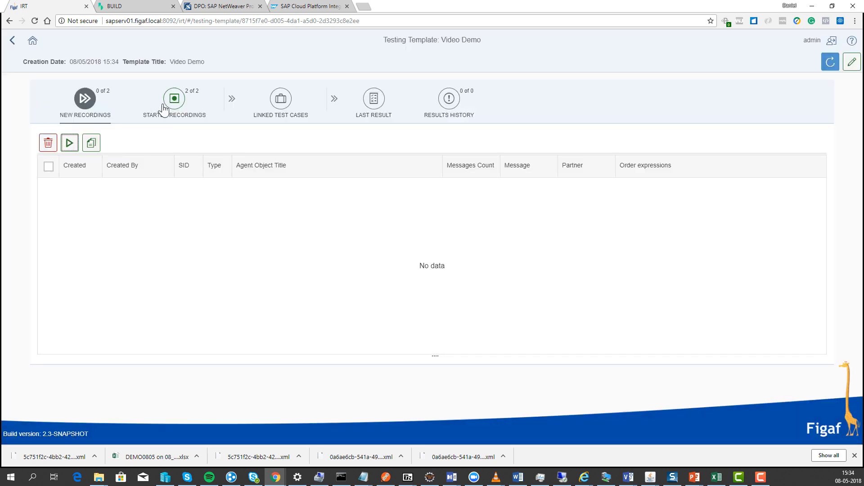
# - View the started recordings and refresh them to check the received messages and loaded payloads
pyautogui.click(164, 116)
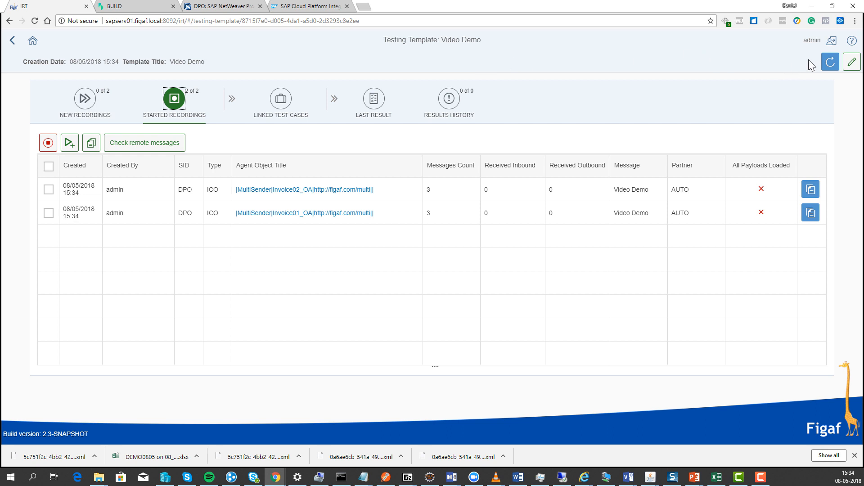
pyautogui.click(830, 66)
pyautogui.click(830, 64)
pyautogui.click(830, 64)
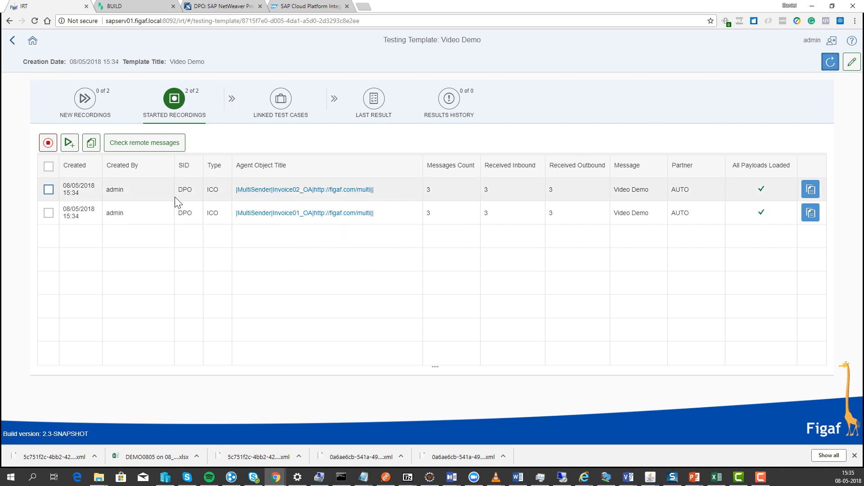
# - Create REGRESSION test cases with 3 messages each from both started recordings
pyautogui.click(49, 168)
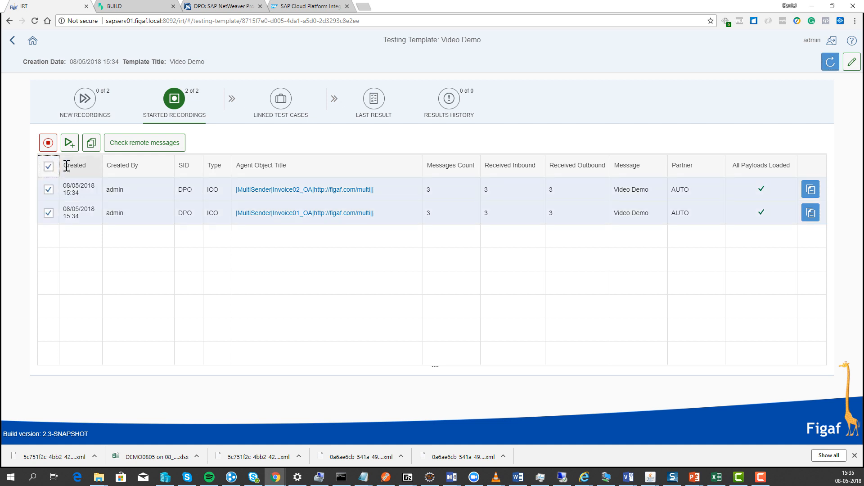
pyautogui.click(69, 143)
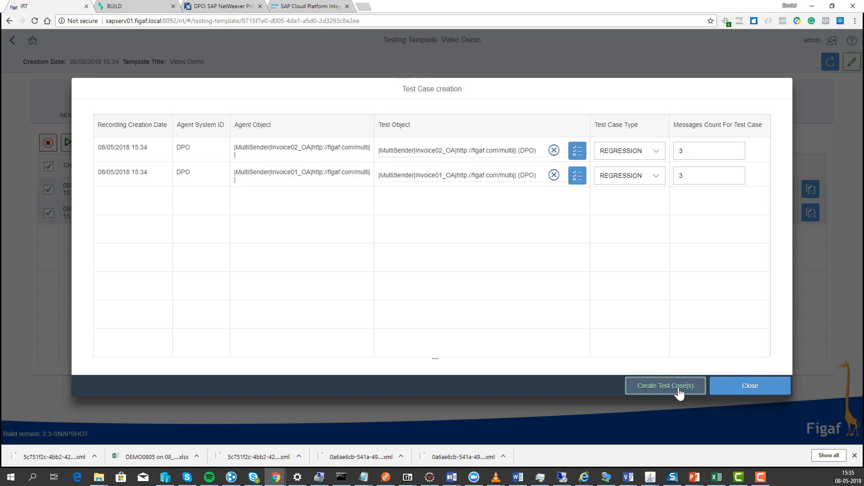
pyautogui.click(680, 392)
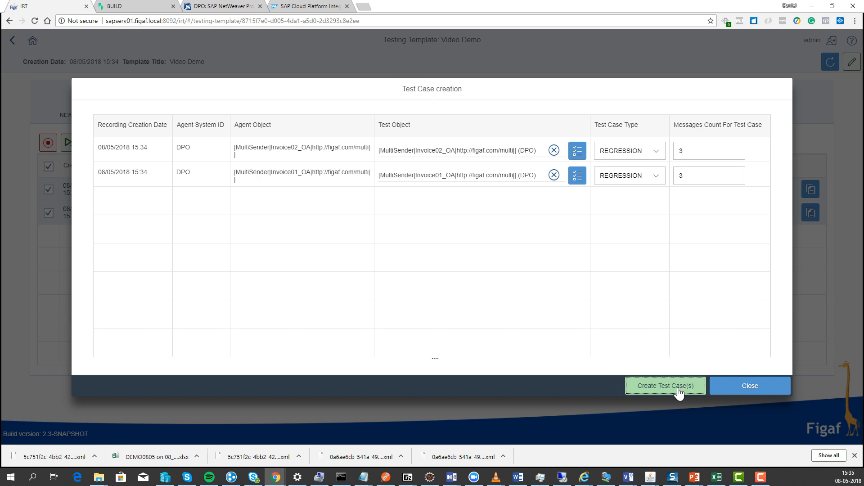
pyautogui.click(509, 261)
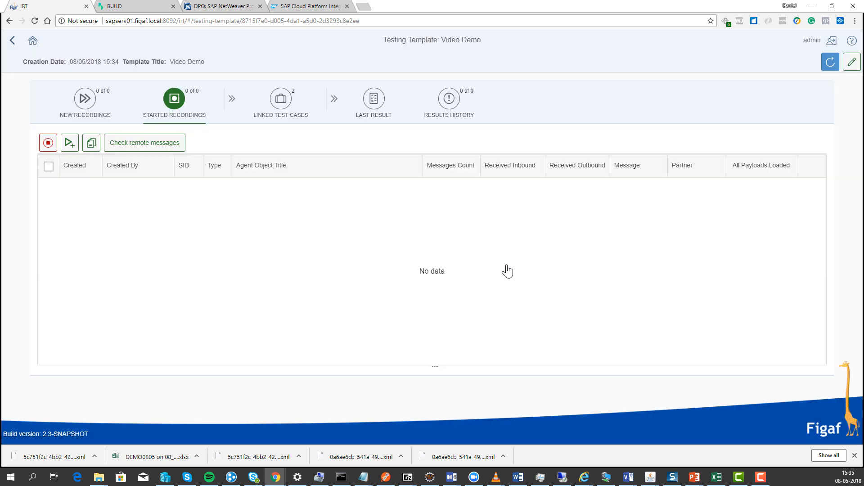
# - Clear Item Ignore and Message Properties Ignore in the test configuration of the linked test case object Invoice01_OA, and save it
pyautogui.click(282, 104)
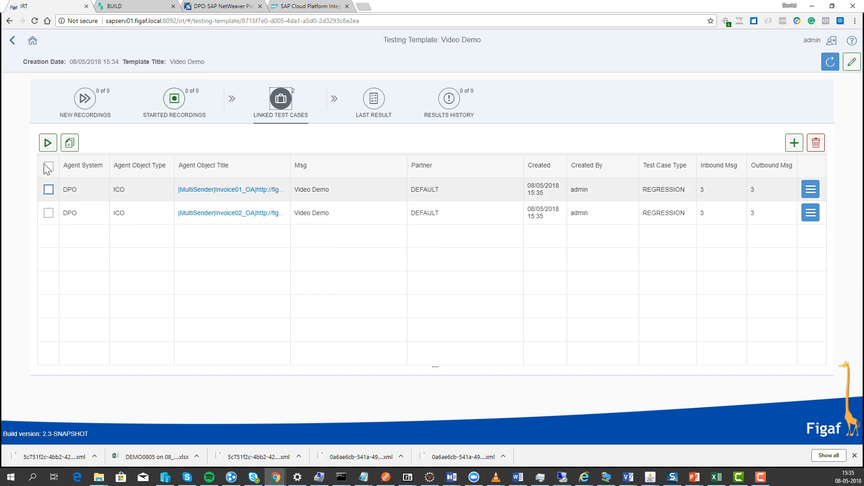
pyautogui.click(219, 190)
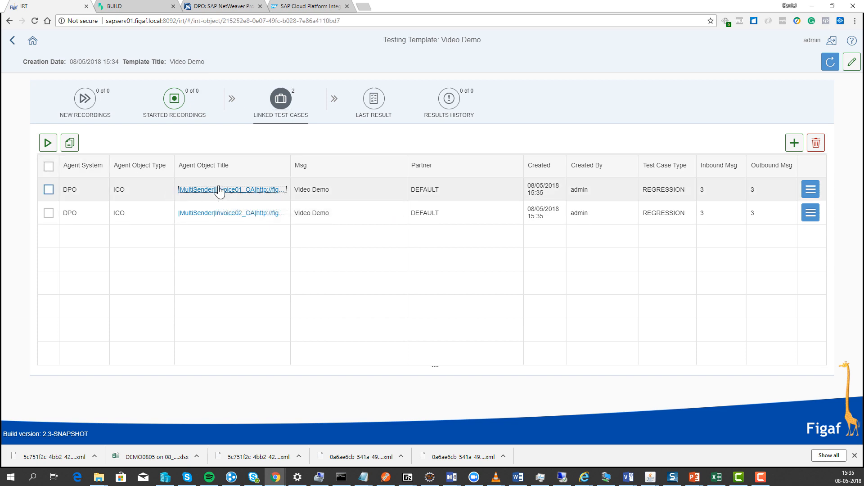
pyautogui.click(171, 77)
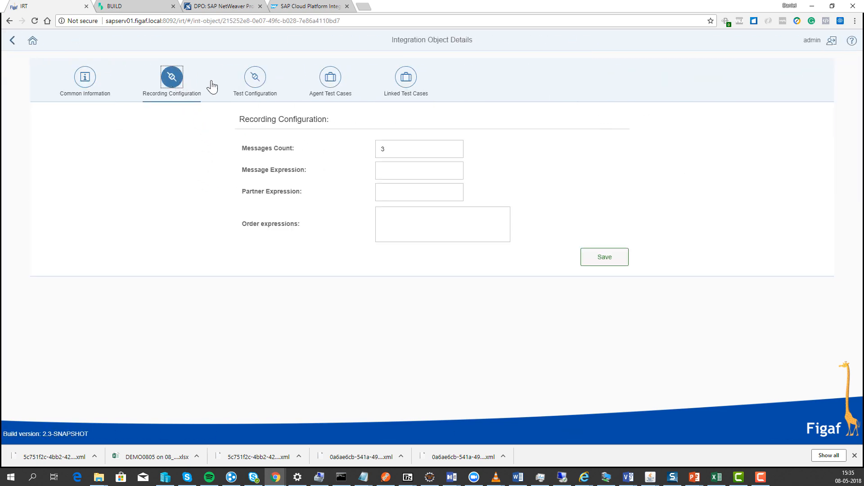
pyautogui.click(255, 78)
pyautogui.moveTo(453, 178); pyautogui.dragTo(247, 167)
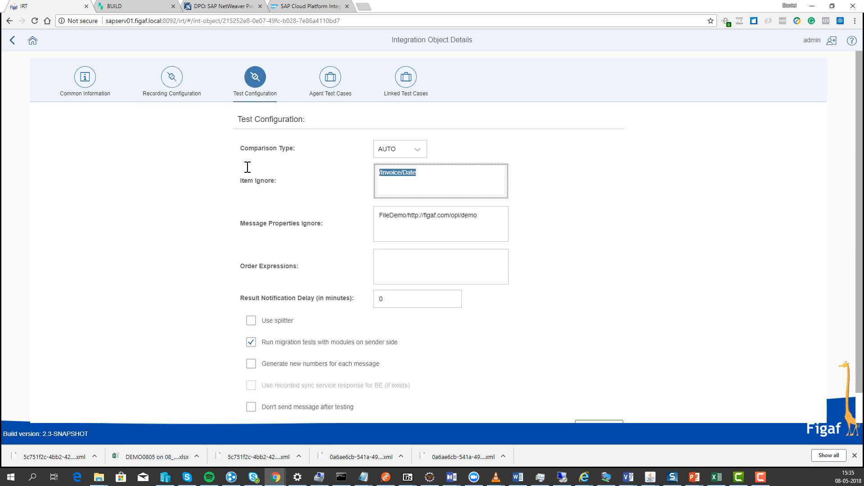
pyautogui.press('BackSpace')
pyautogui.click(455, 226)
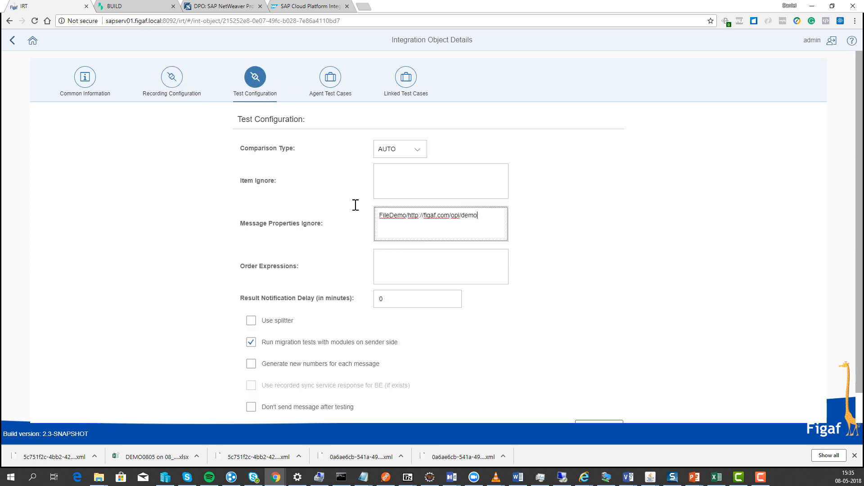
pyautogui.hotkey('ctrl', 'a')
pyautogui.press('BackSpace')
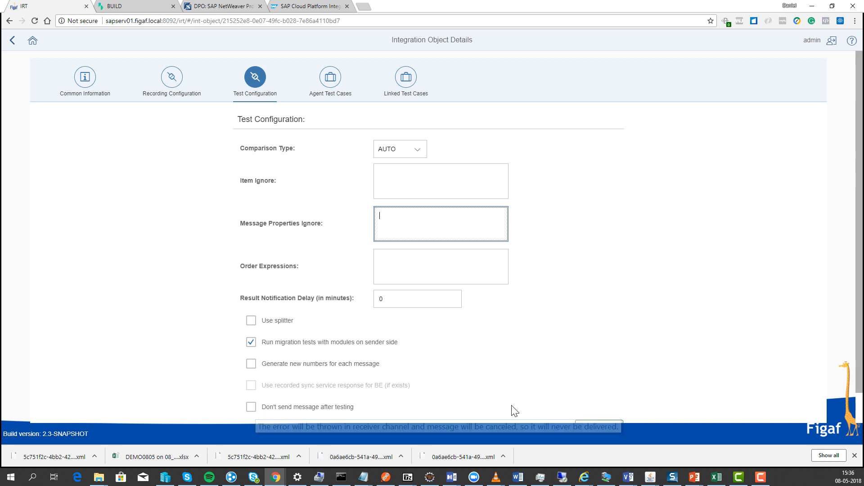
pyautogui.scroll(-1, 585, 406)
pyautogui.click(612, 405)
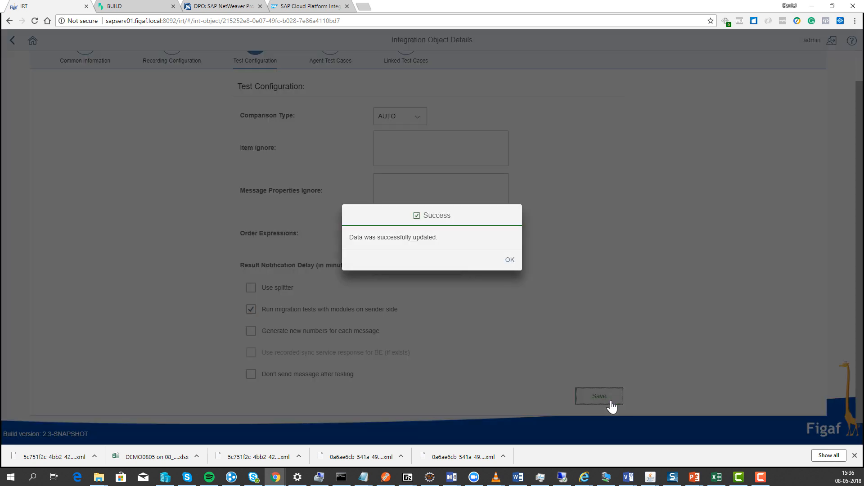
pyautogui.click(509, 260)
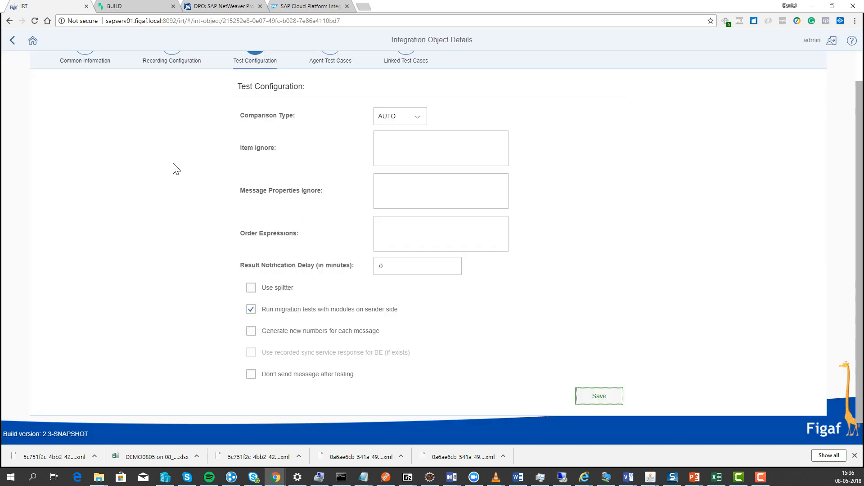
# - Return to the Video Demo testing template and run its linked test cases from the last-result view
pyautogui.click(12, 42)
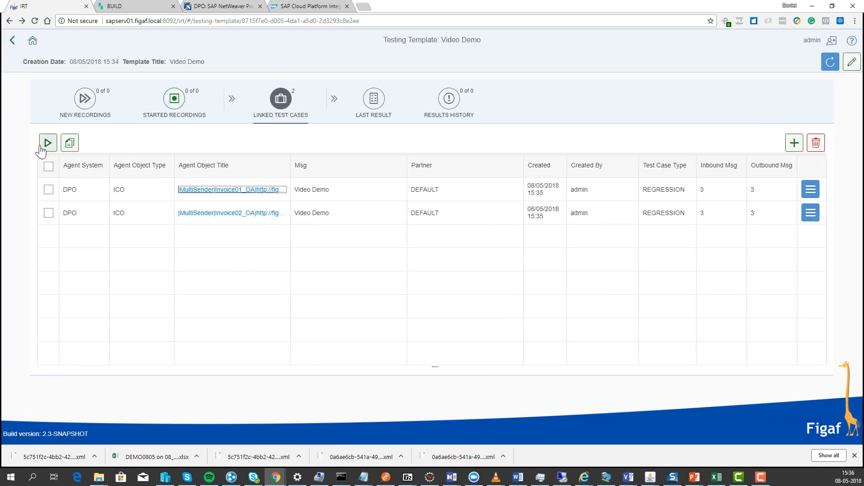
pyautogui.click(48, 167)
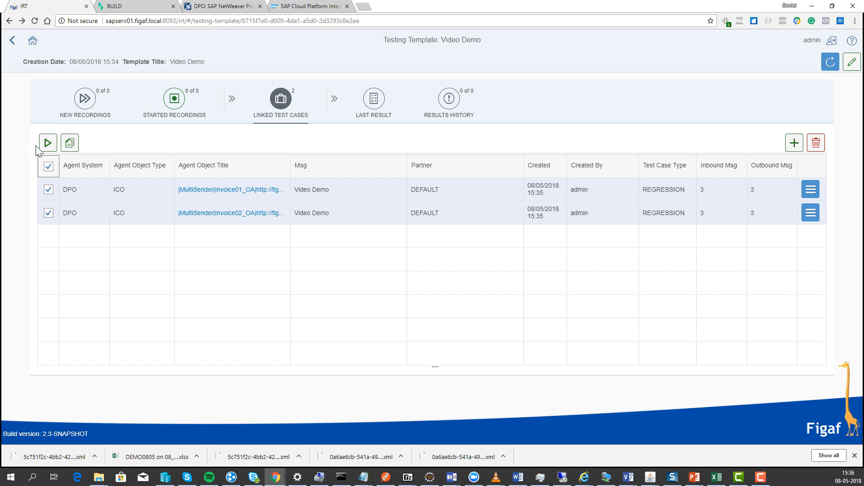
pyautogui.click(372, 105)
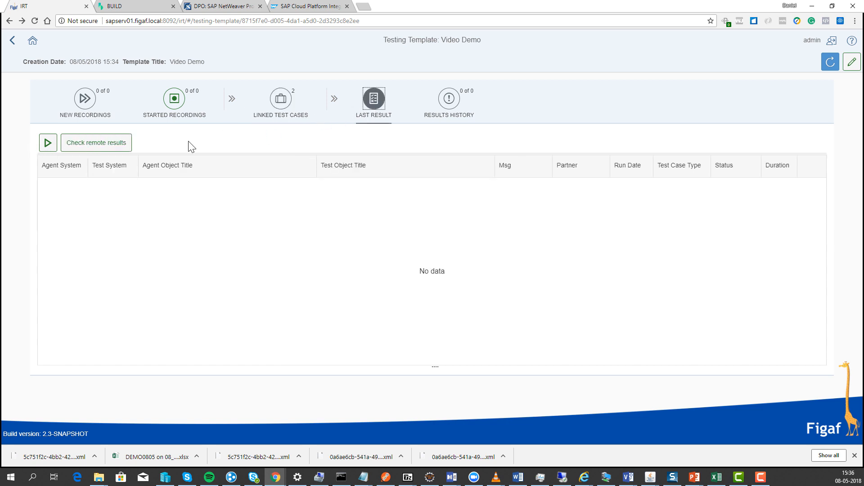
pyautogui.click(48, 143)
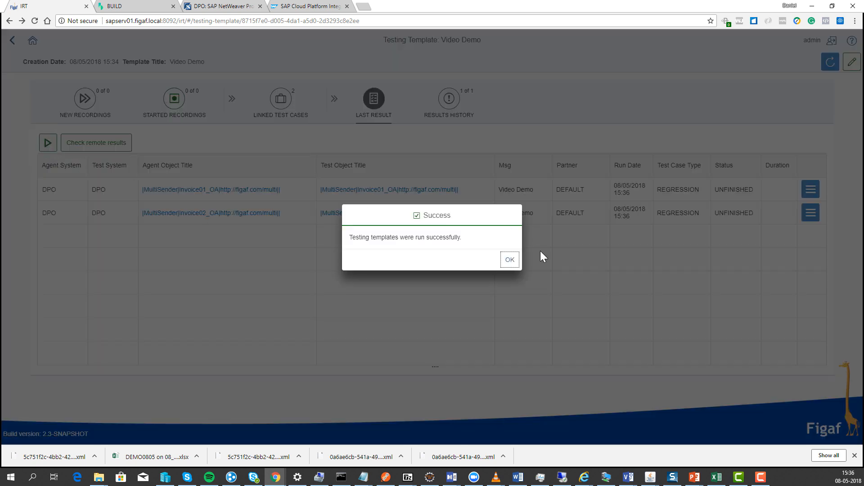
pyautogui.click(509, 260)
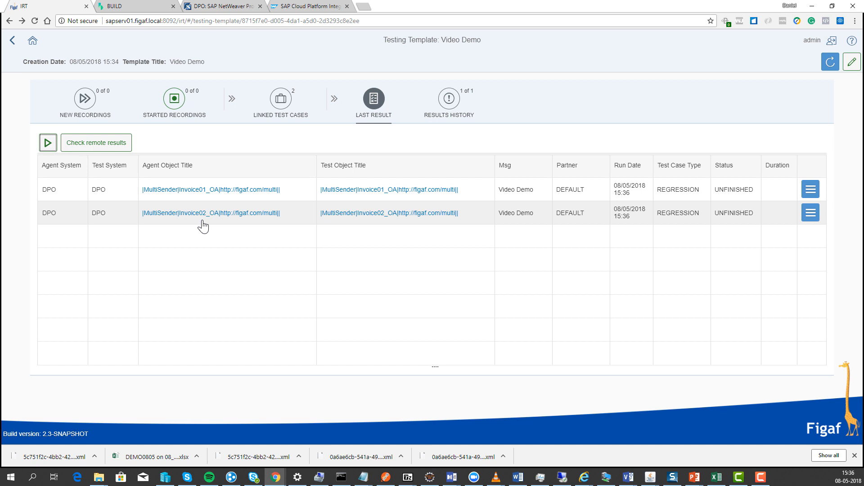
# - Refresh the last results and rerun the Invoice02_OA regression test case
pyautogui.click(831, 65)
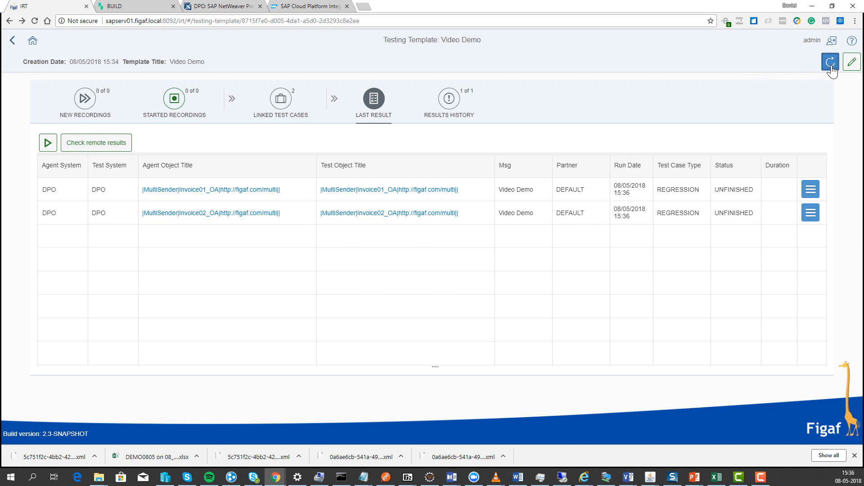
pyautogui.click(811, 212)
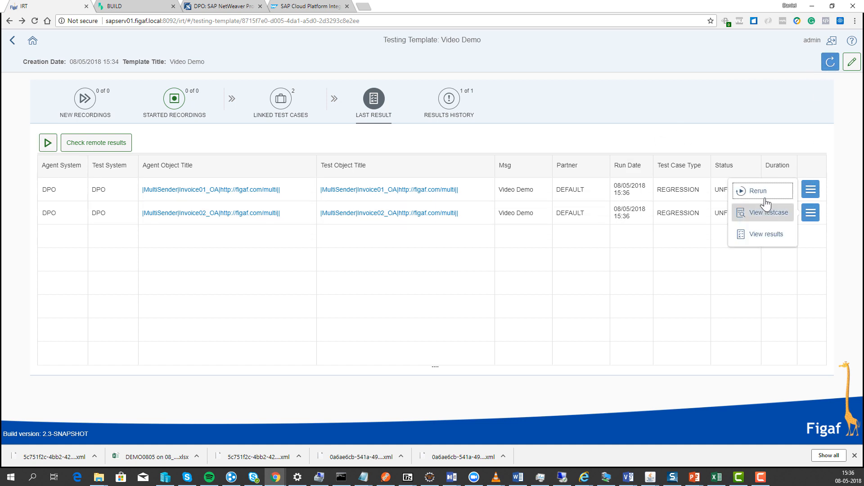
pyautogui.click(764, 194)
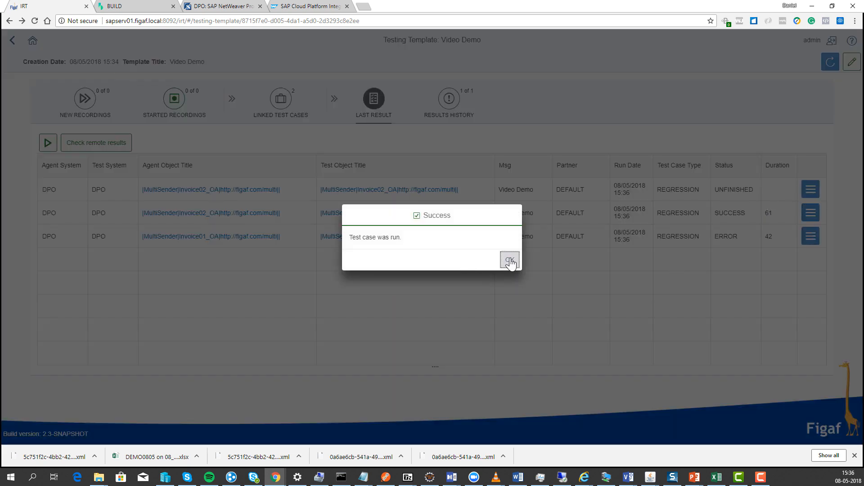
pyautogui.click(510, 261)
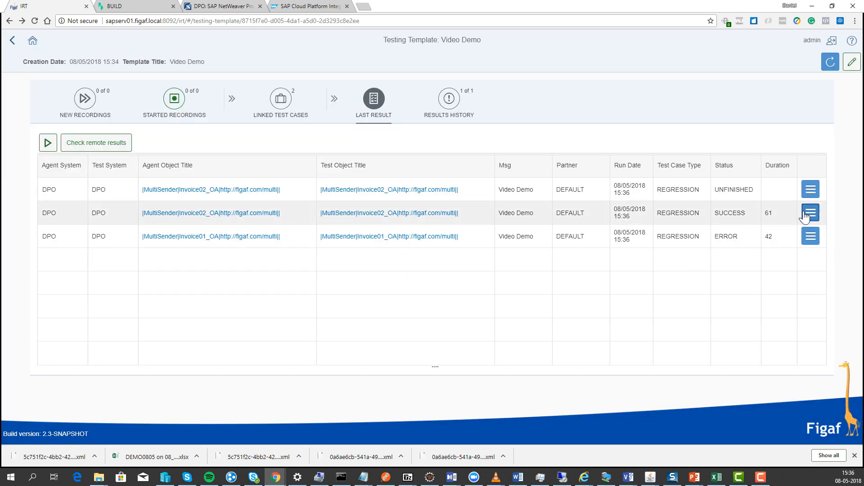
# - View the Invoice01_OA test run results and compare the expected and actual payloads of the first message
pyautogui.click(809, 241)
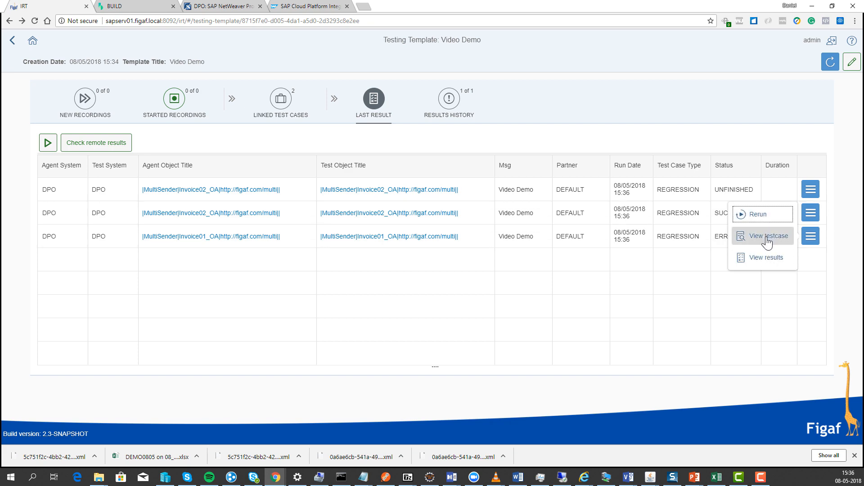
pyautogui.click(779, 260)
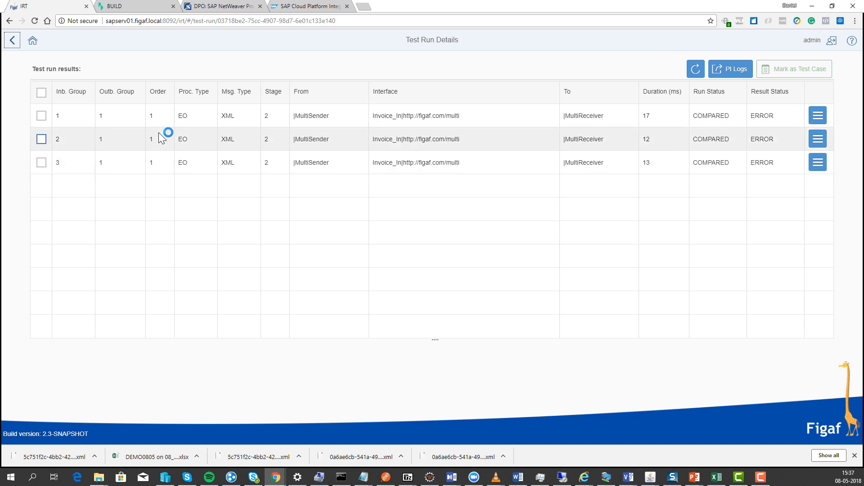
pyautogui.click(817, 115)
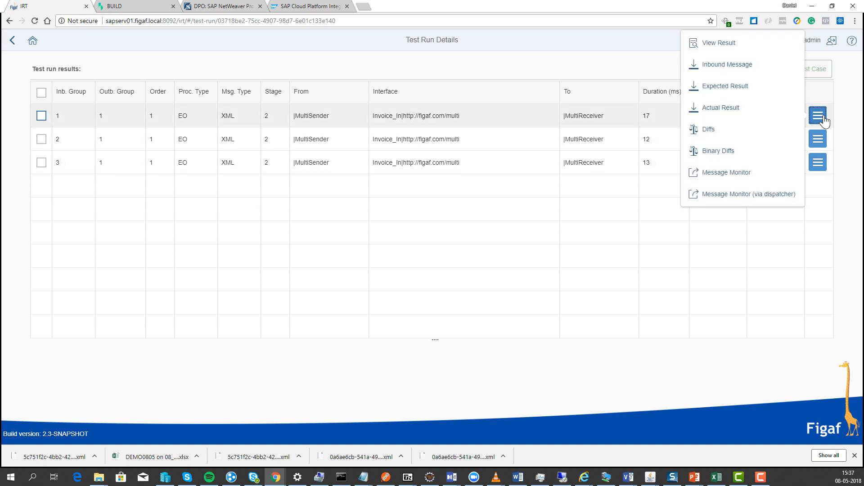
pyautogui.click(752, 130)
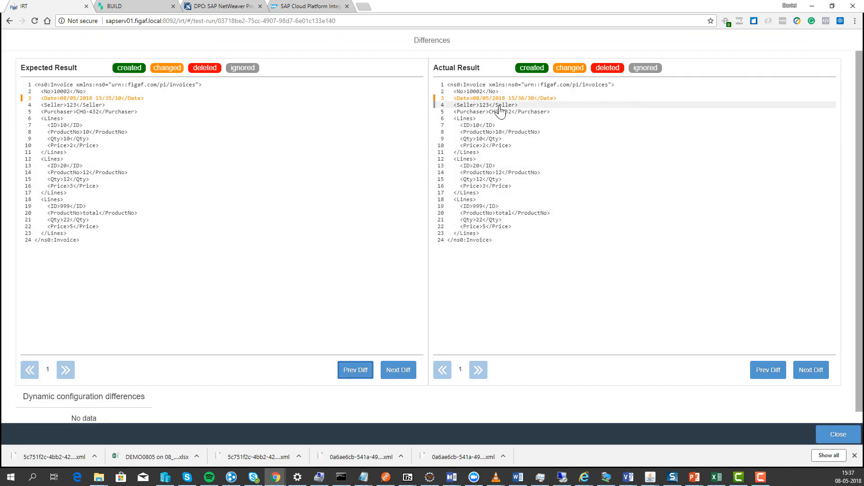
# - Add the changed Date element to the ignore list with the expression /Invoice/Date and close the differences
pyautogui.doubleClick(499, 98)
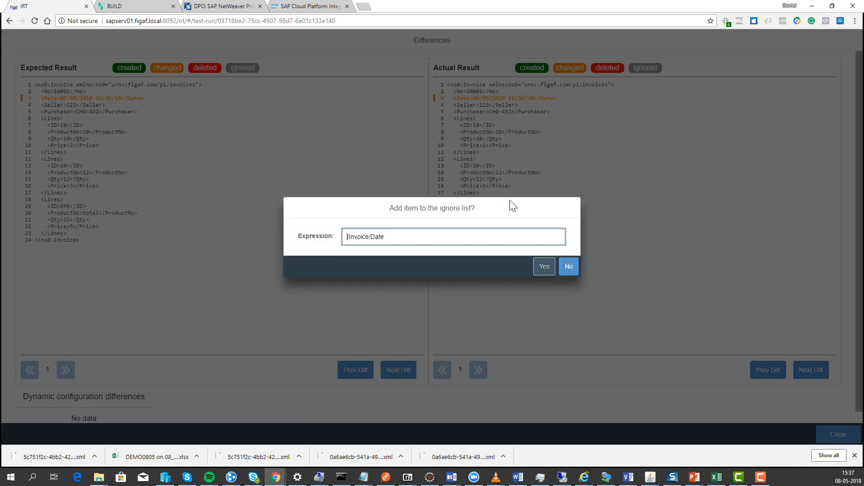
pyautogui.click(544, 269)
pyautogui.click(508, 258)
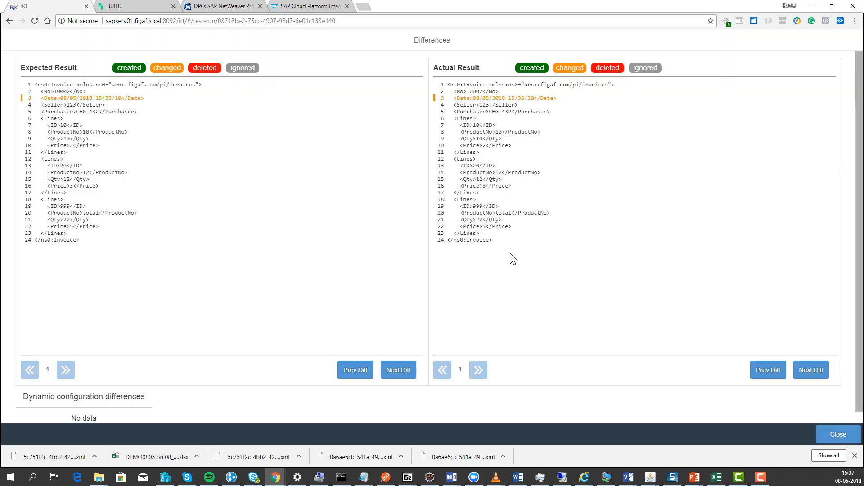
pyautogui.scroll(-1, 505, 253)
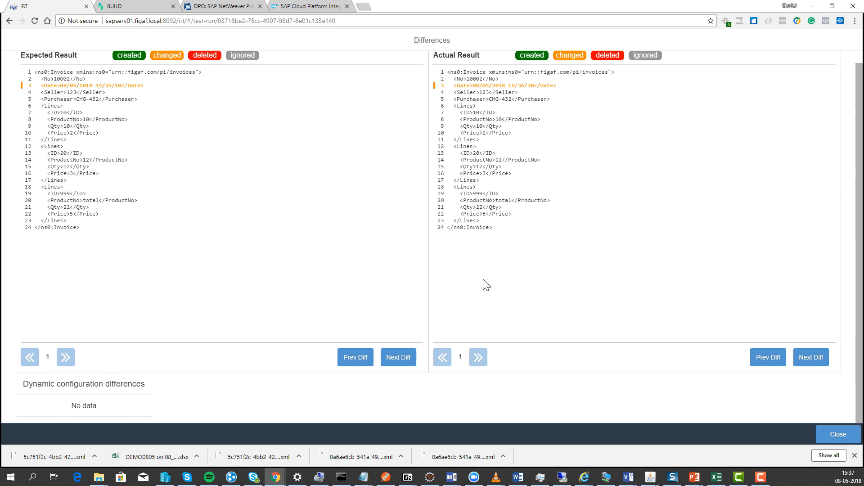
pyautogui.click(840, 441)
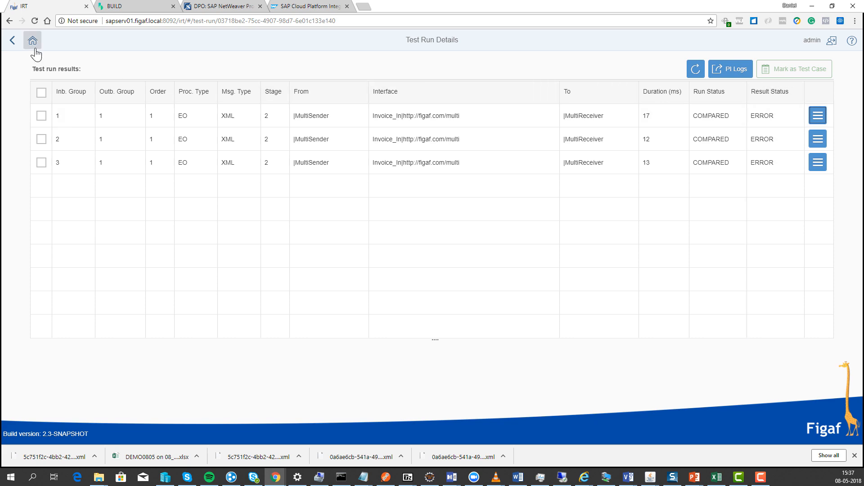
# - Return to the testing template, refresh its results history and download the report for the 08/05/2018 15:36 run
pyautogui.click(14, 42)
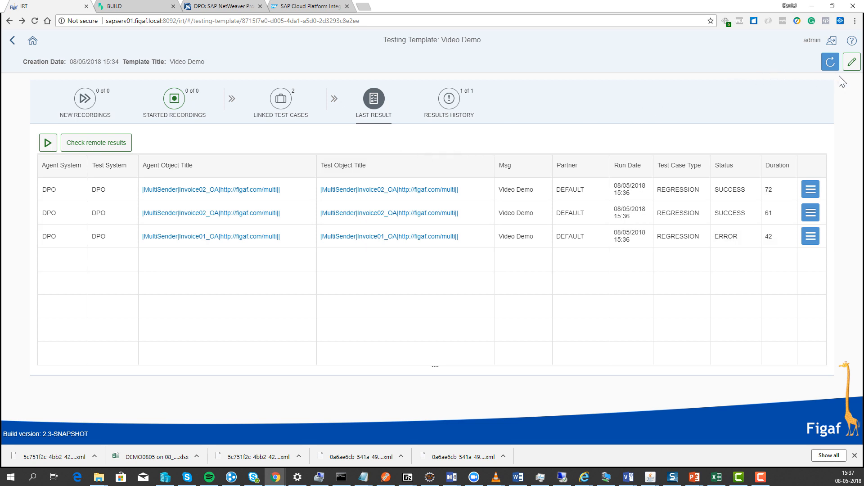
pyautogui.click(452, 104)
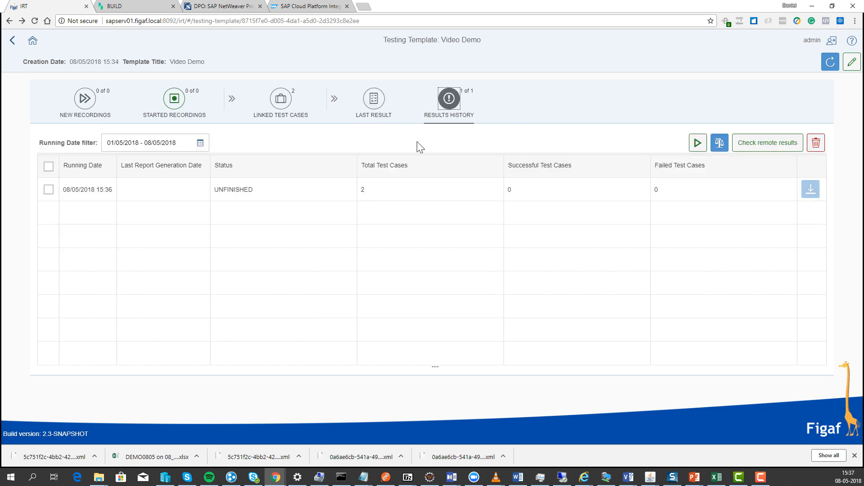
pyautogui.click(838, 63)
pyautogui.click(810, 190)
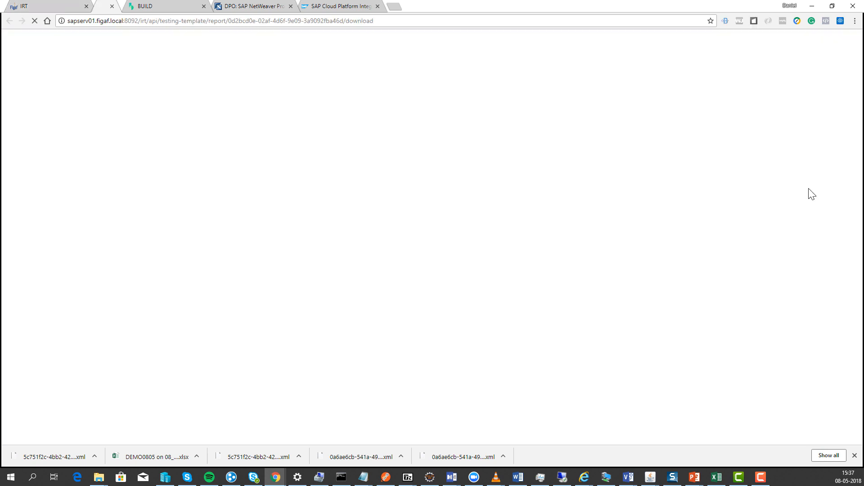
# - Open the downloaded Video Demo report in Excel and maximize its window
pyautogui.click(65, 454)
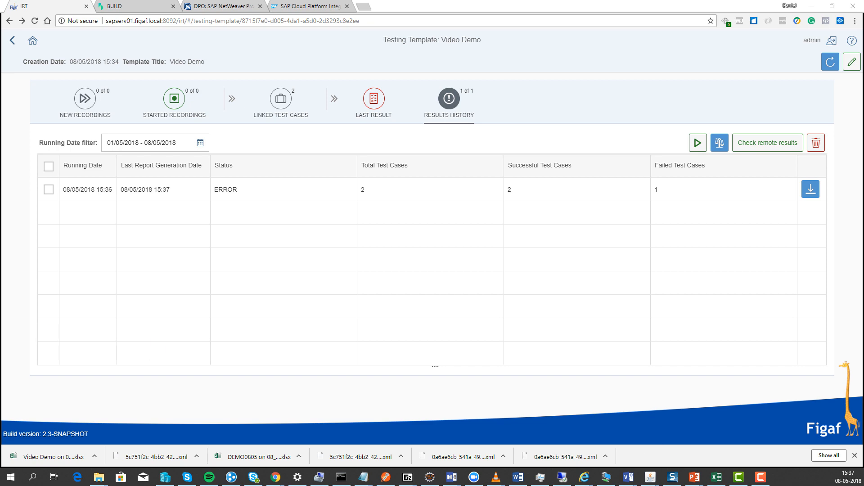
pyautogui.moveTo(0, 252); pyautogui.dragTo(863, 174)
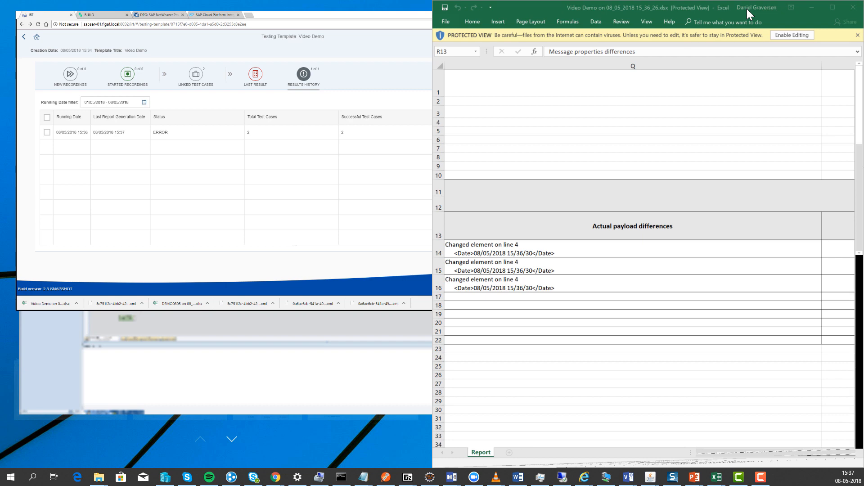
pyautogui.doubleClick(747, 9)
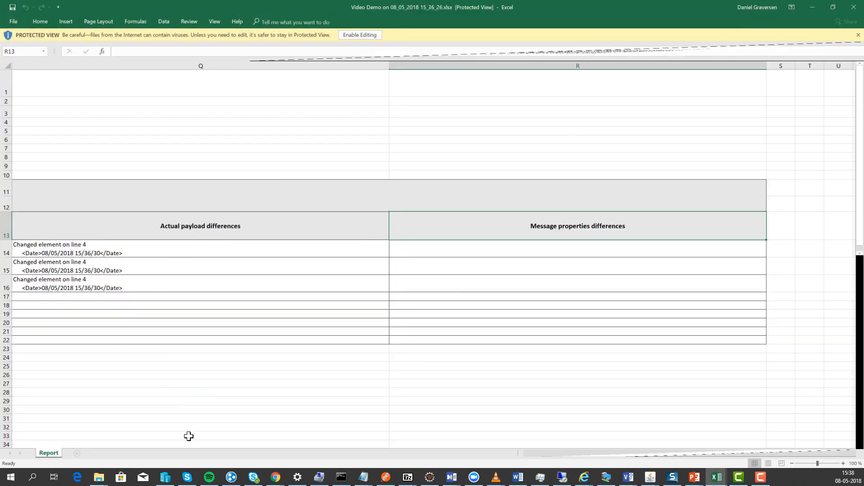
# - Examine the report's payload differences and its expected and actual messages, going back to the first column
pyautogui.click(539, 453)
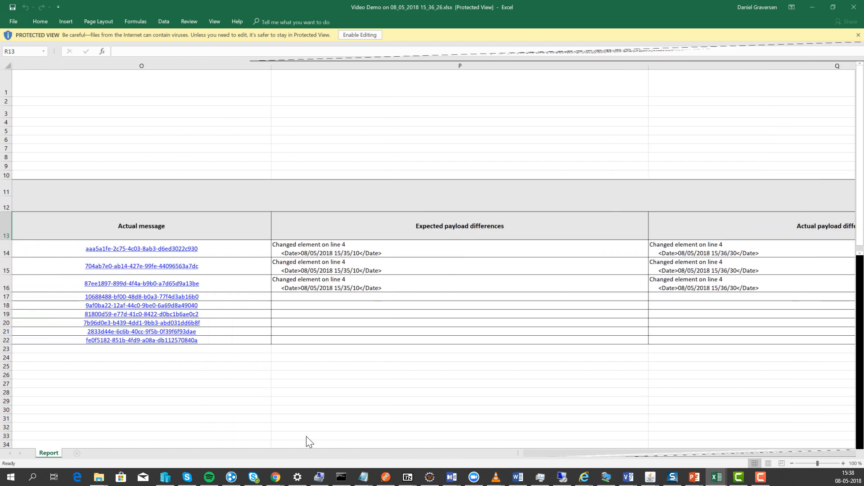
pyautogui.click(259, 298)
pyautogui.press('Left')
pyautogui.press('Left')
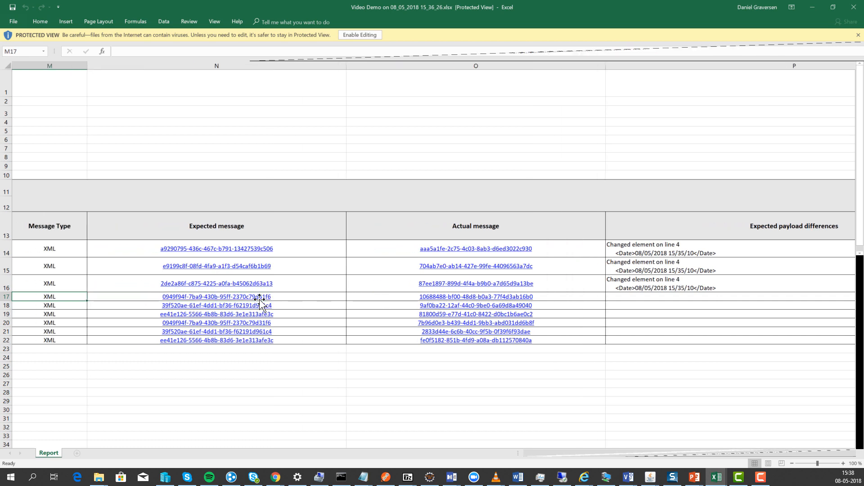
pyautogui.press('Left')
pyautogui.press('Left')
pyautogui.press('Left')
pyautogui.press('Left')
pyautogui.press('Left')
pyautogui.press('Left')
pyautogui.press('Left')
pyautogui.press('Left')
pyautogui.press('Left')
pyautogui.press('Left')
pyautogui.press('Left')
pyautogui.press('Left')
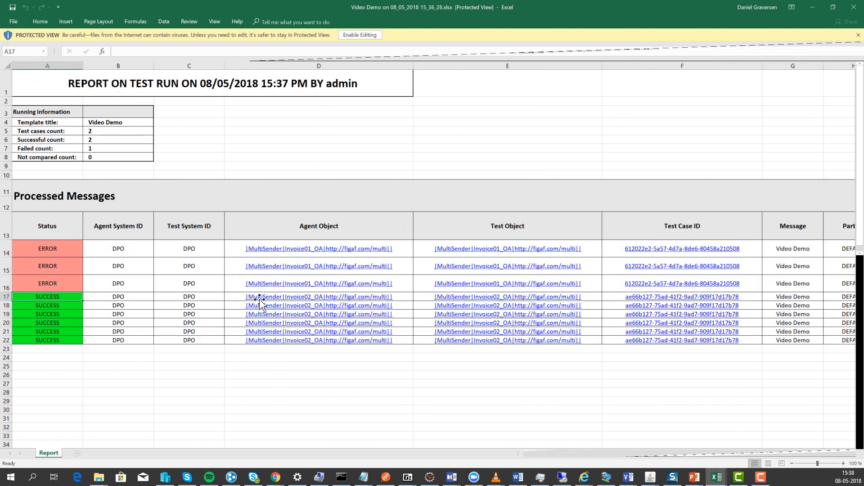
# - Examine the status, system, object and test case ID columns of the failed messages in the report
pyautogui.press('Up')
pyautogui.press('Up')
pyautogui.press('Up')
pyautogui.press('Up')
pyautogui.press('Down')
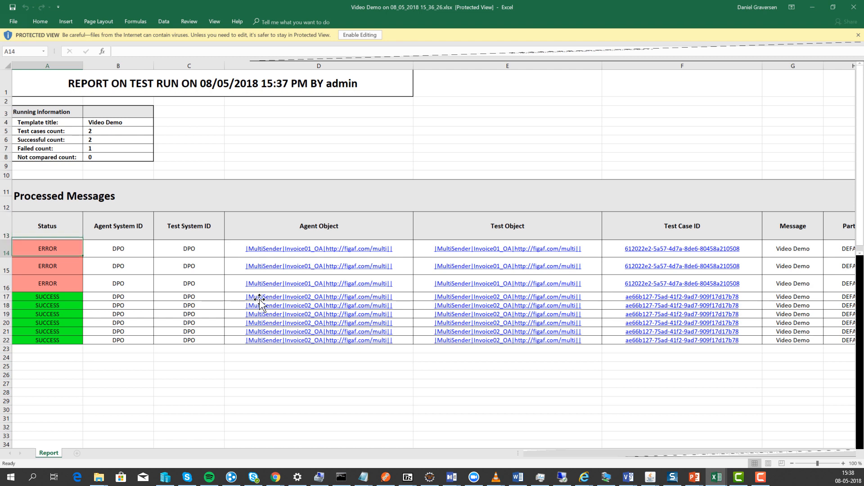
pyautogui.press('Down')
pyautogui.press('Right')
pyautogui.press('Right')
pyautogui.press('Right')
pyautogui.press('Right')
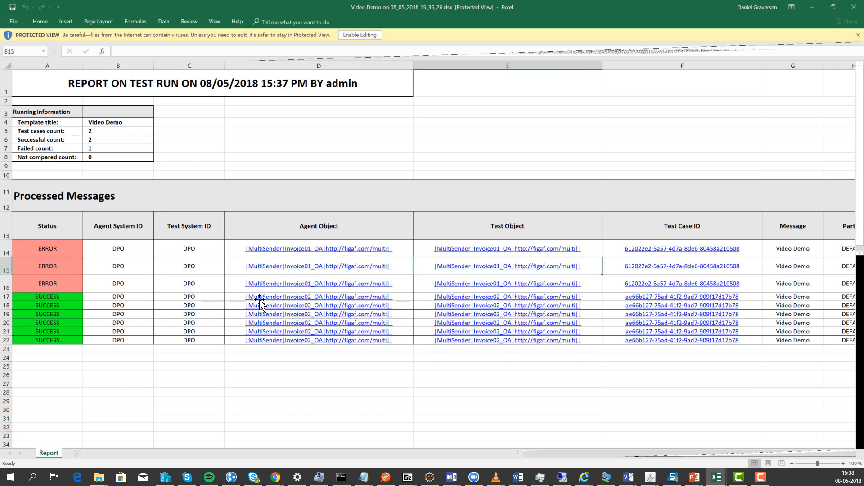
pyautogui.press('Right')
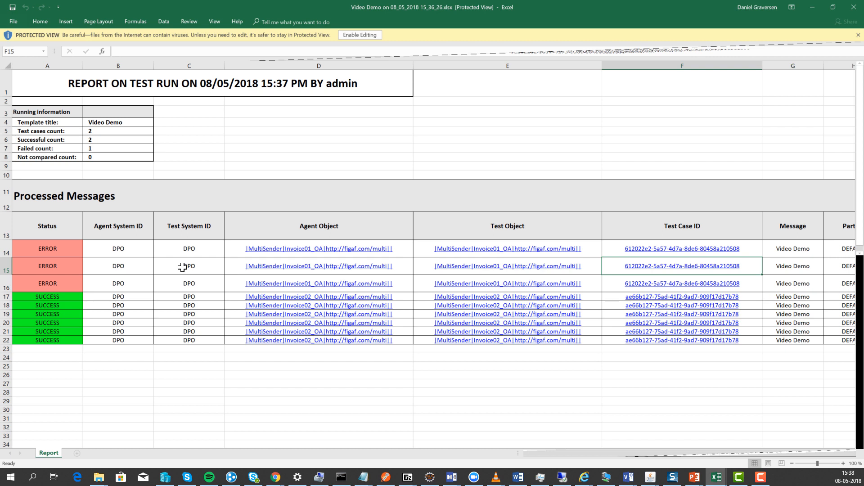
# - Close the report workbook and leave Excel
pyautogui.hotkey('ctrl', 'w')
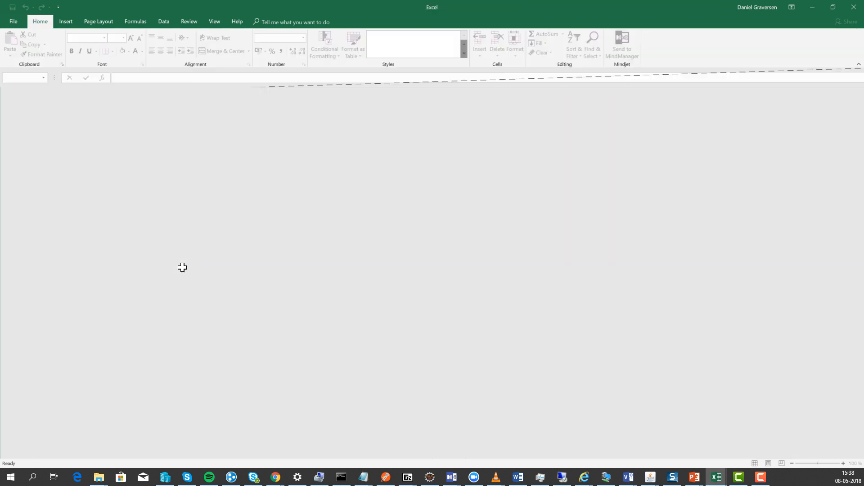
pyautogui.click(810, 6)
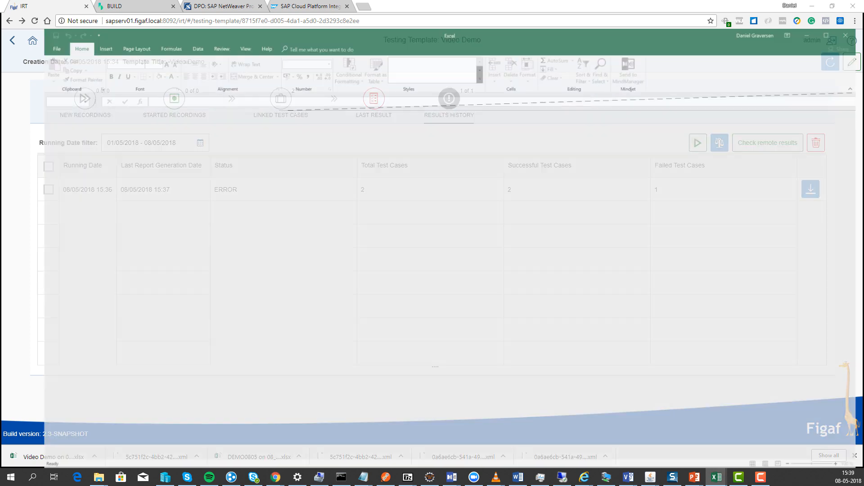
pyautogui.click(853, 6)
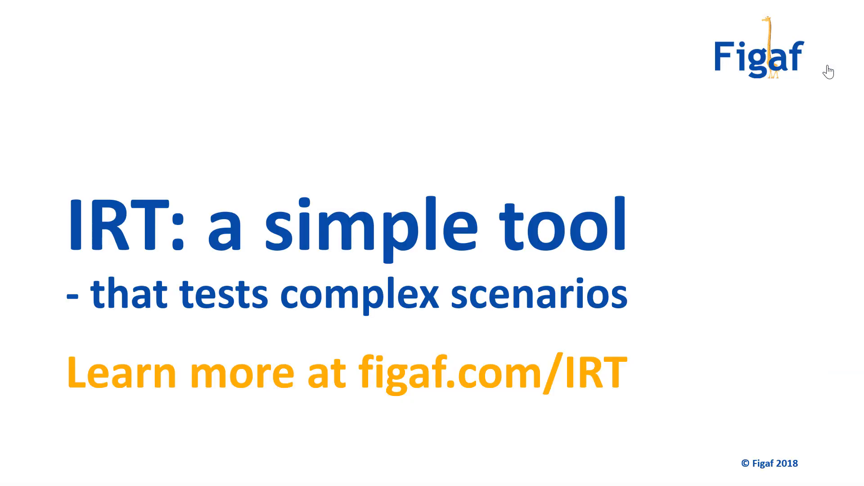
pyautogui.press('Right')
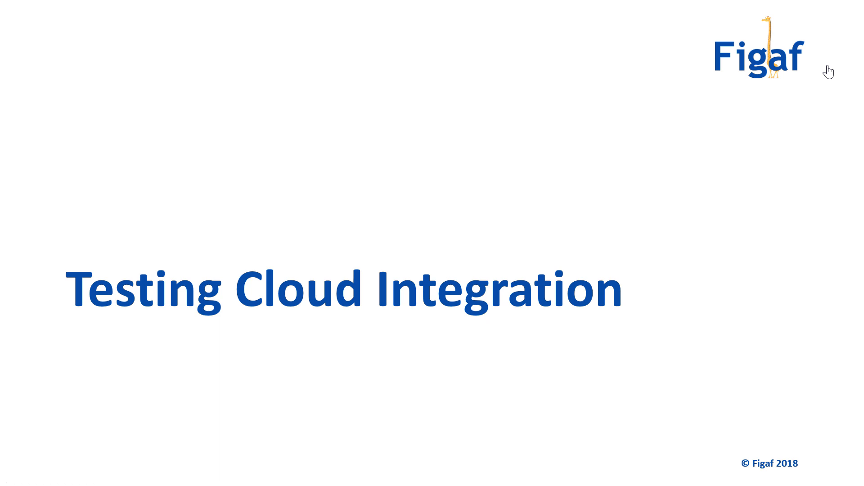
pyautogui.press('Right')
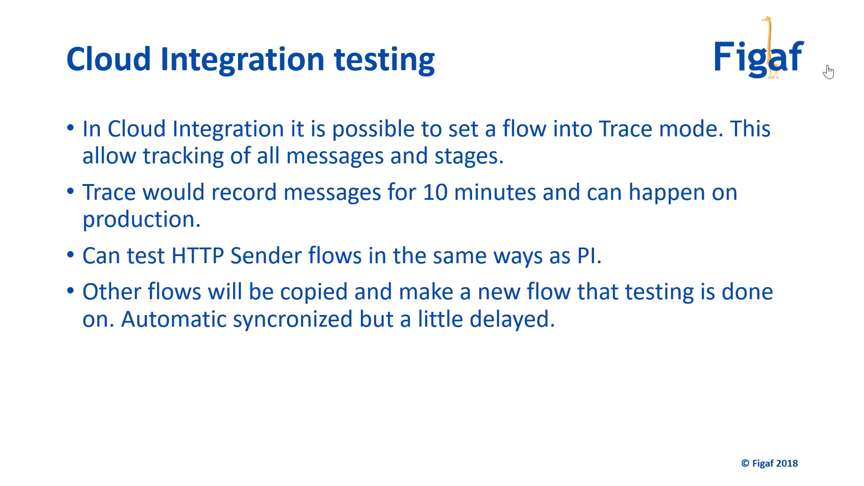
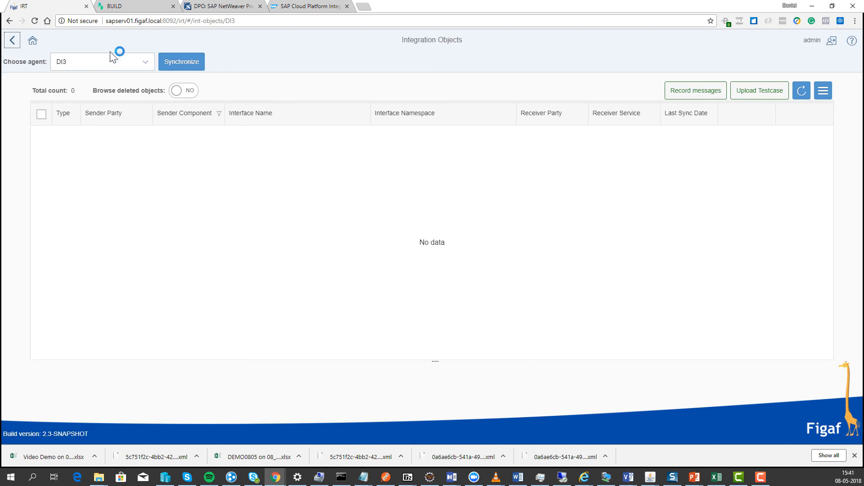
# - Choose the agent p0201-tmn for the integration objects and reload the page to list its iFlows
pyautogui.click(162, 60)
pyautogui.press('Escape')
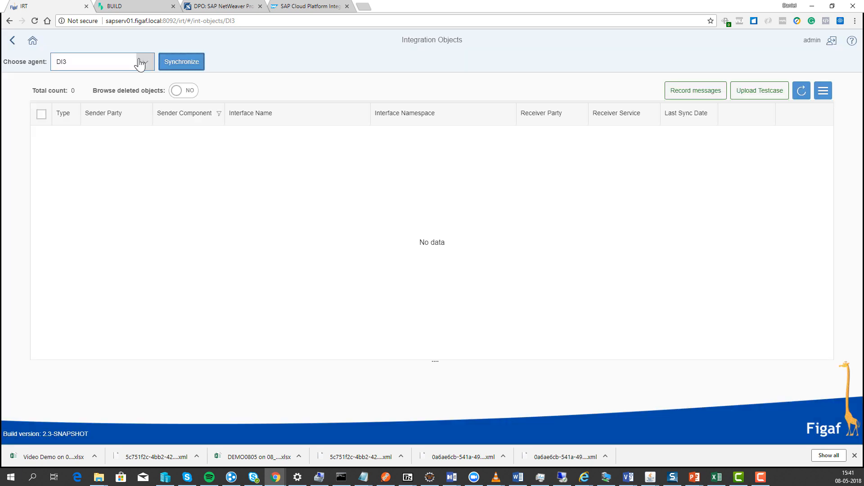
pyautogui.click(143, 62)
pyautogui.click(139, 118)
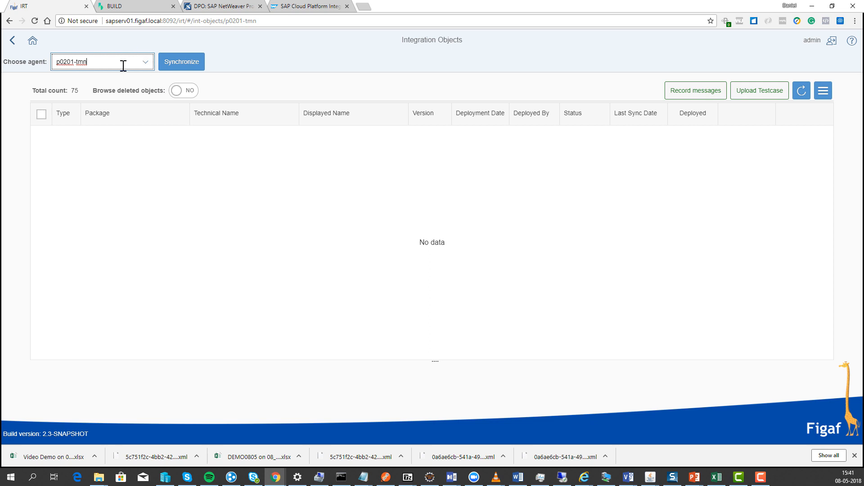
pyautogui.click(224, 26)
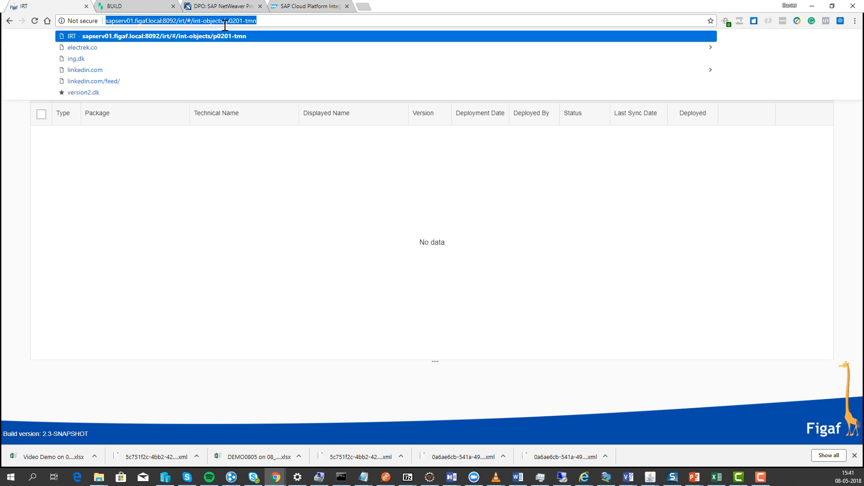
pyautogui.press('Return')
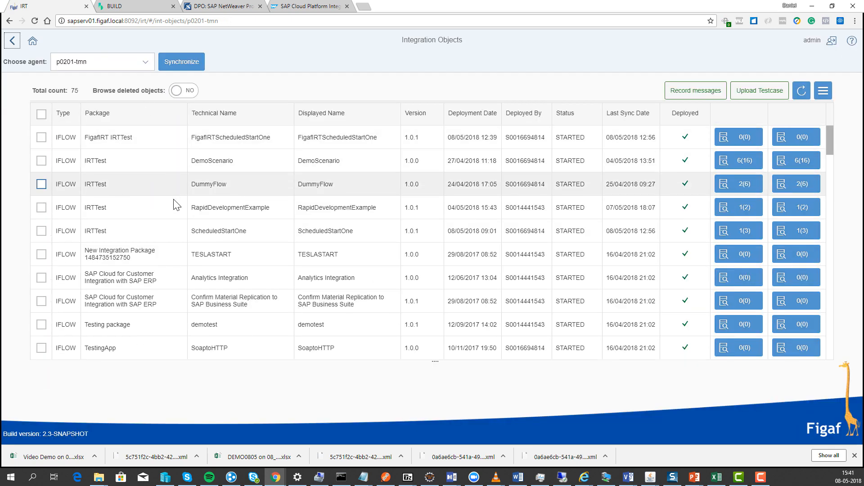
# - Create a recording request for the DemoScenario iFlow, adding it to the existing testing template Video Demo
pyautogui.click(41, 161)
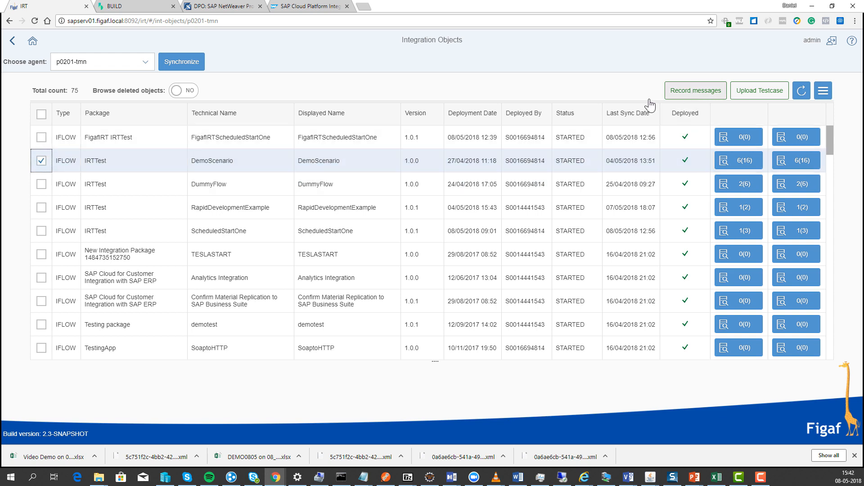
pyautogui.click(710, 95)
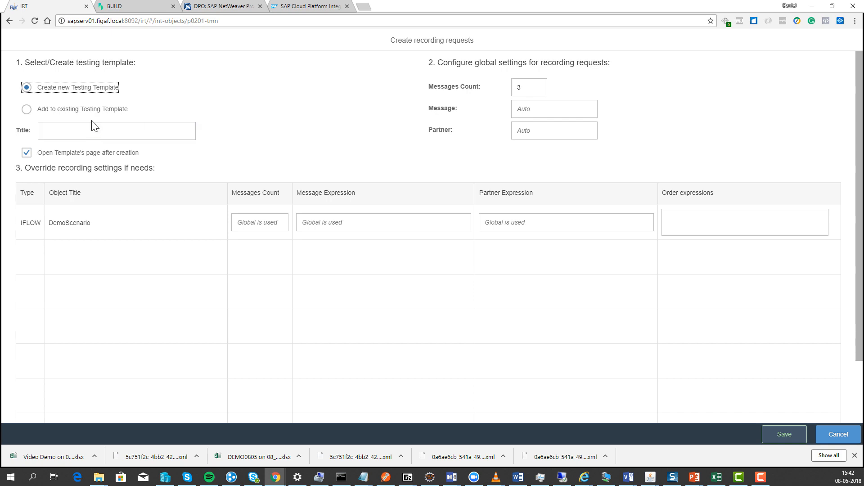
pyautogui.click(74, 110)
pyautogui.click(187, 131)
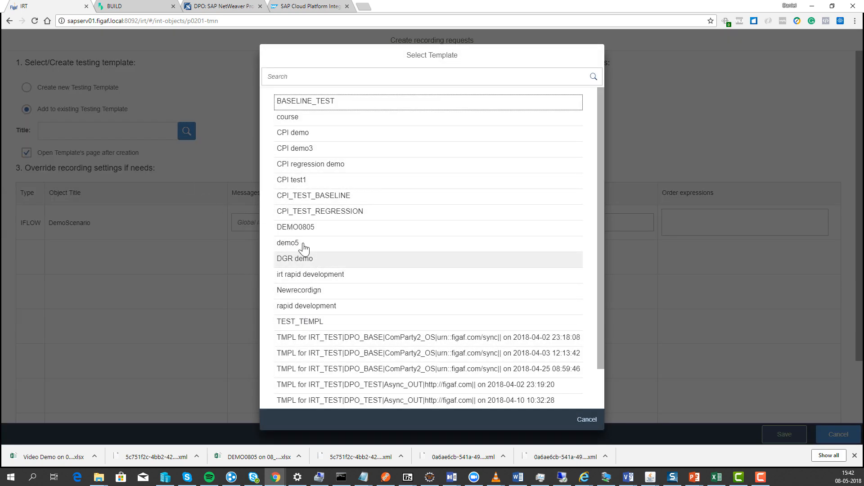
pyautogui.click(304, 77)
pyautogui.write('v')
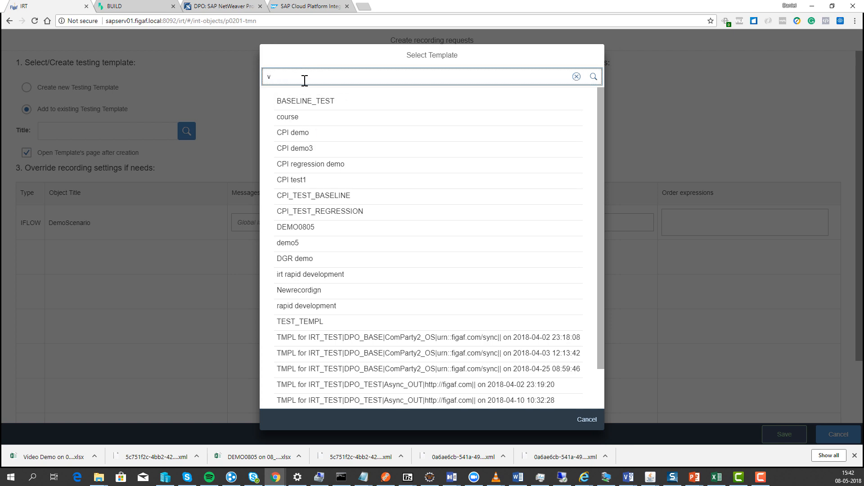
pyautogui.write('ideo')
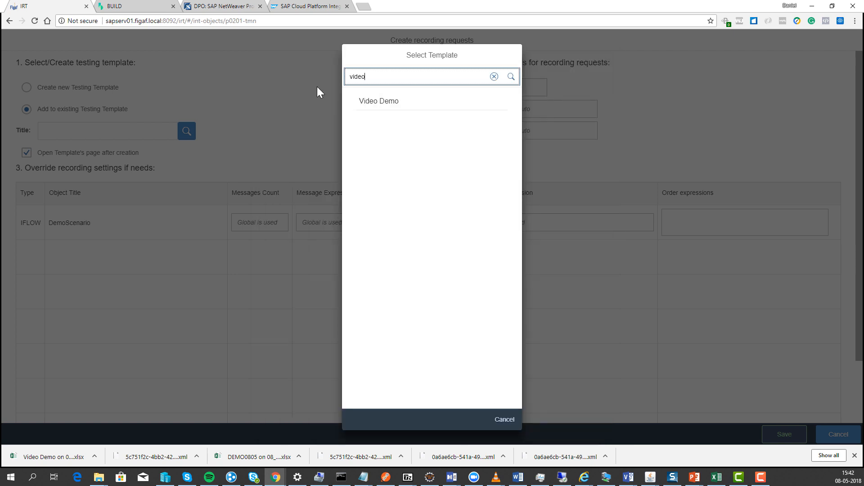
pyautogui.click(380, 103)
# - Set the global messages count to 2 and the message to "video demo", and save the recording request
pyautogui.moveTo(531, 87); pyautogui.dragTo(443, 88)
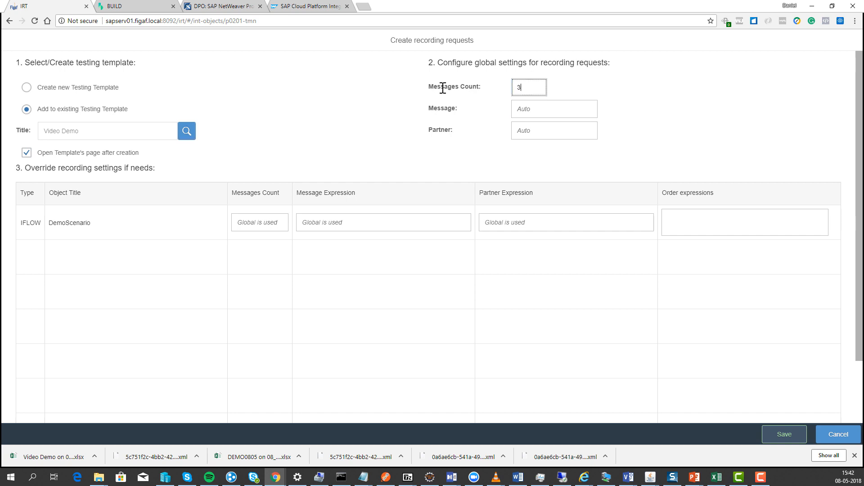
pyautogui.press('BackSpace')
pyautogui.write('2')
pyautogui.click(541, 112)
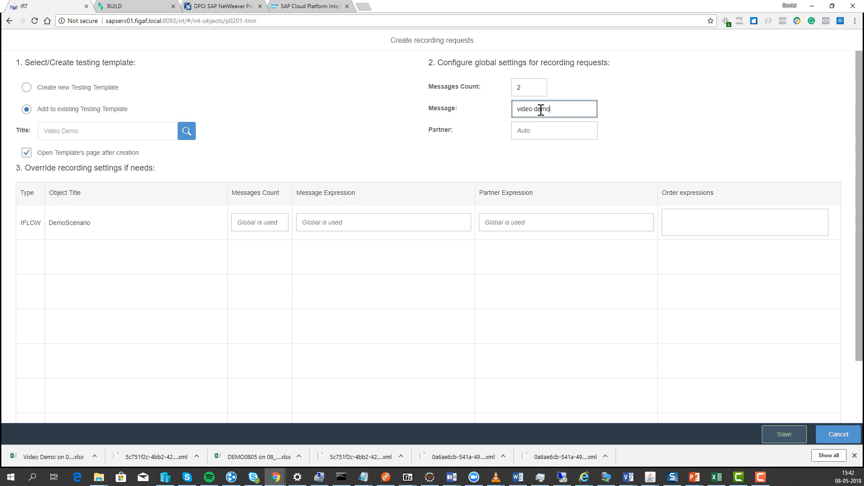
pyautogui.click(765, 433)
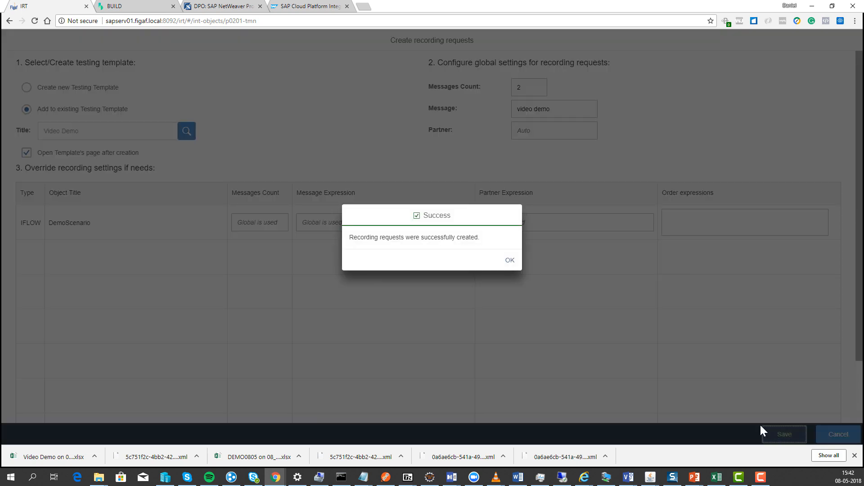
pyautogui.click(513, 264)
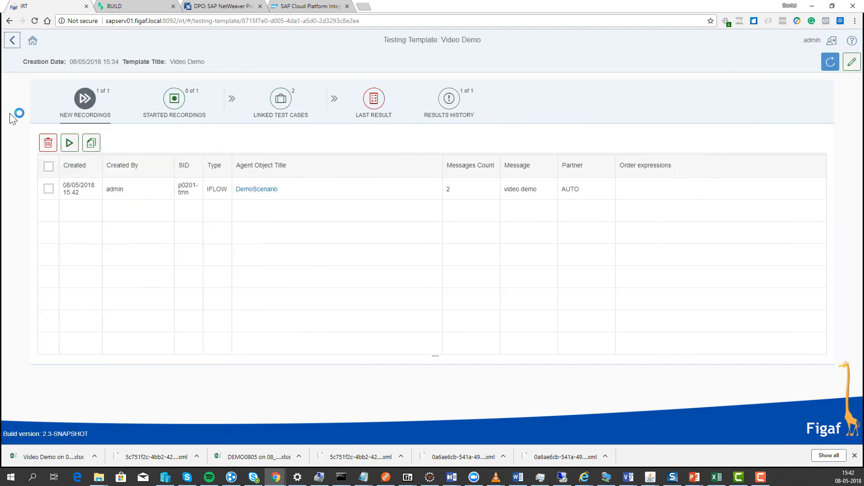
# - Start the new DemoScenario recording and show the template's started recordings
pyautogui.click(48, 166)
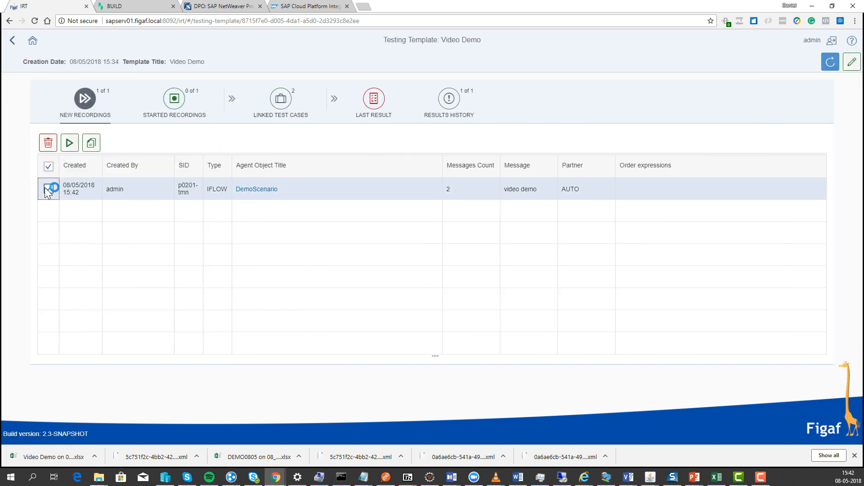
pyautogui.click(65, 149)
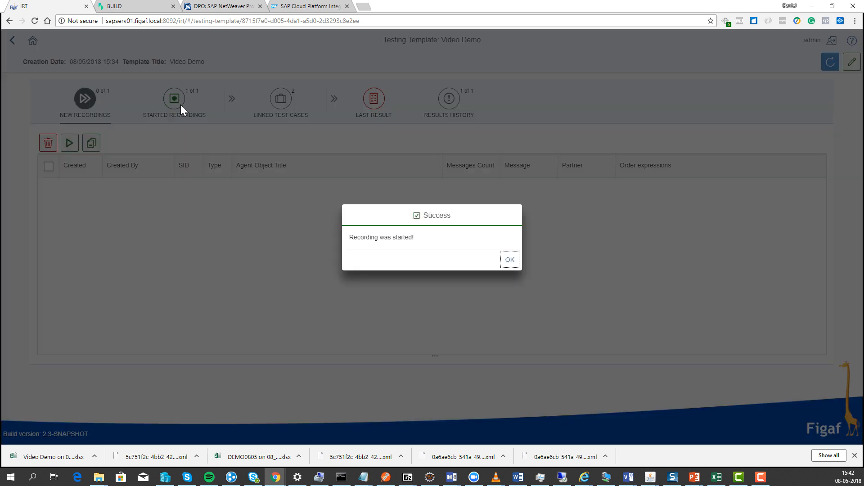
pyautogui.click(509, 260)
pyautogui.click(174, 99)
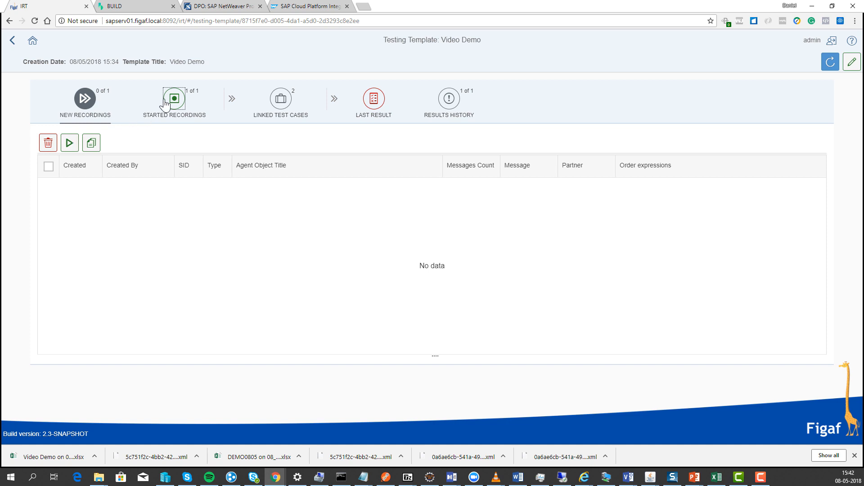
# - Switch briefly to Postman, then check the DemoScenario recording for remote messages and download their payloads
pyautogui.click(385, 478)
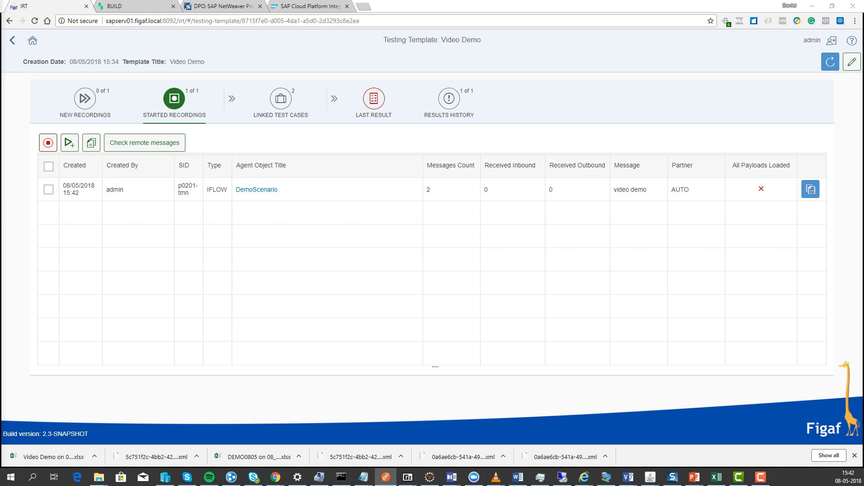
pyautogui.click(49, 189)
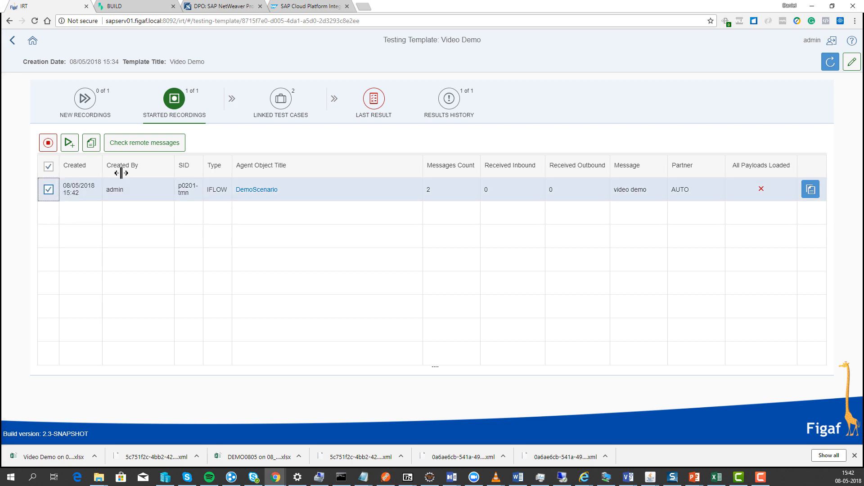
pyautogui.click(153, 145)
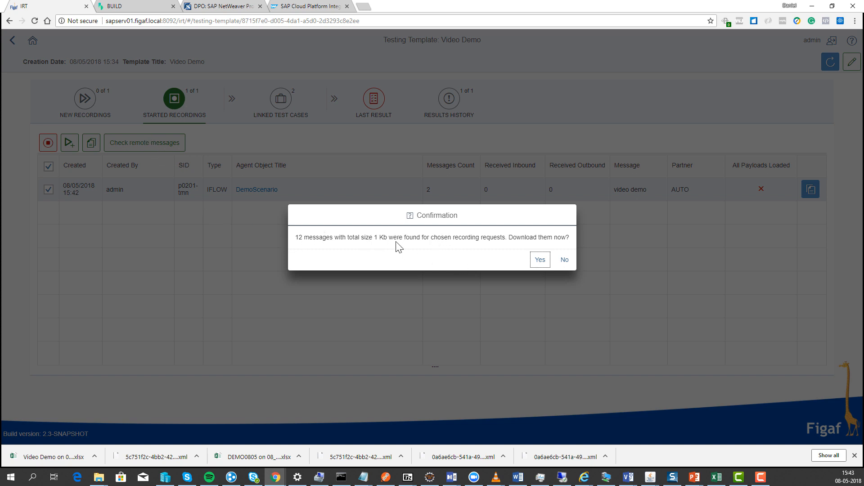
pyautogui.click(540, 260)
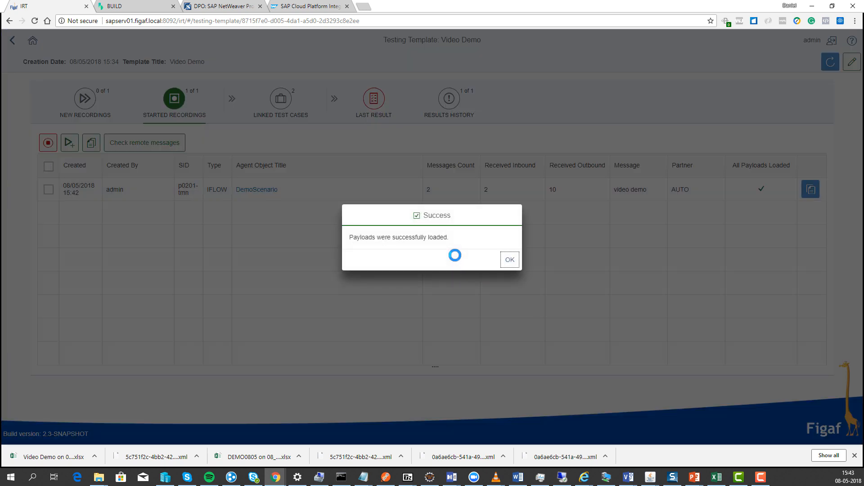
pyautogui.click(509, 261)
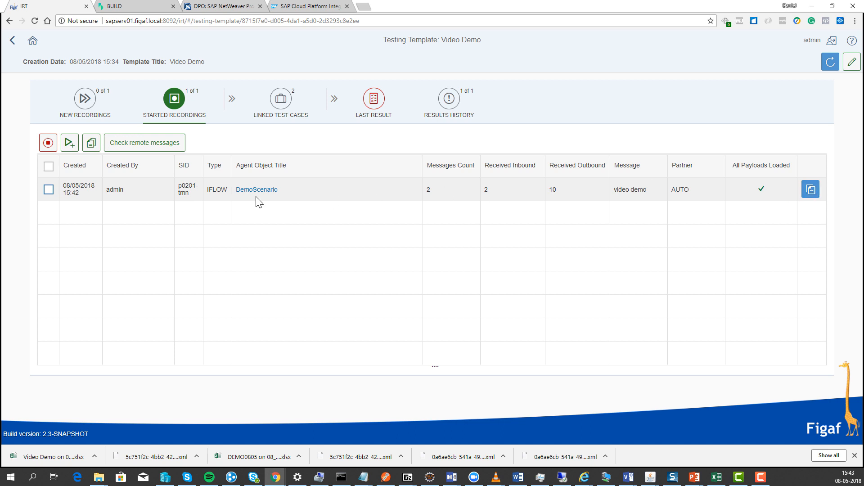
# - Create a REGRESSION test case from the started DemoScenario recording, keeping DemoScenario (p0201-tmn) as test object and 2 messages
pyautogui.click(279, 103)
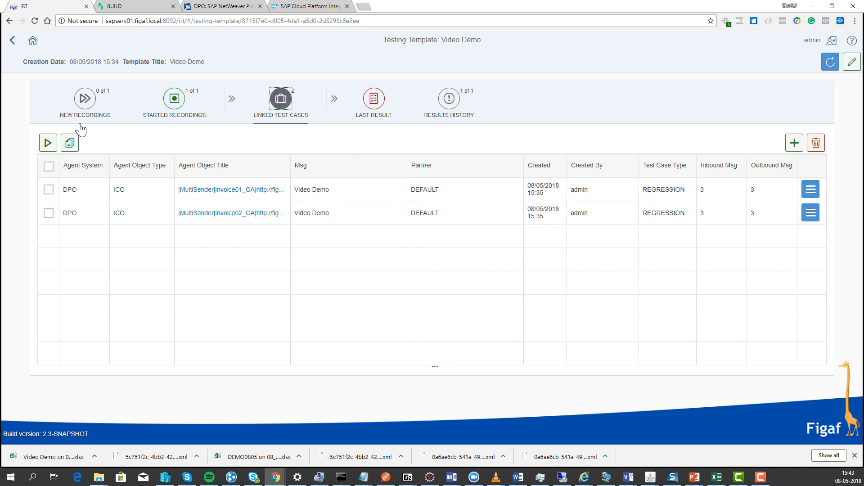
pyautogui.click(174, 102)
pyautogui.click(49, 191)
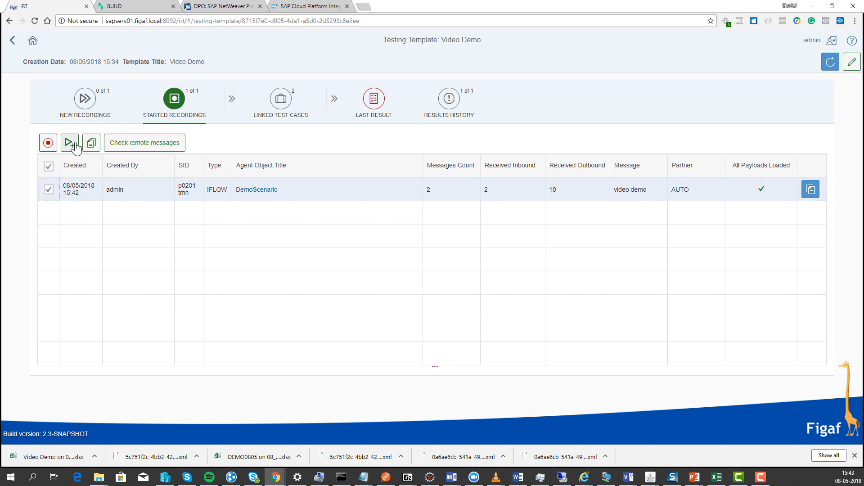
pyautogui.click(73, 143)
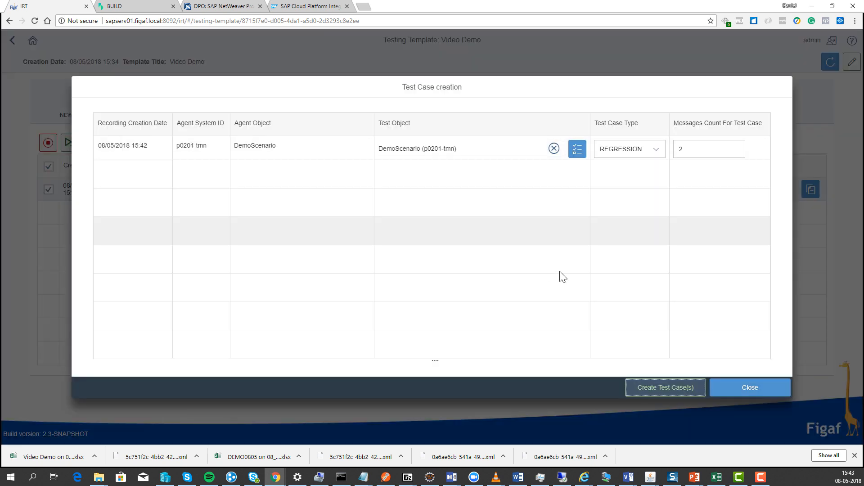
pyautogui.click(656, 149)
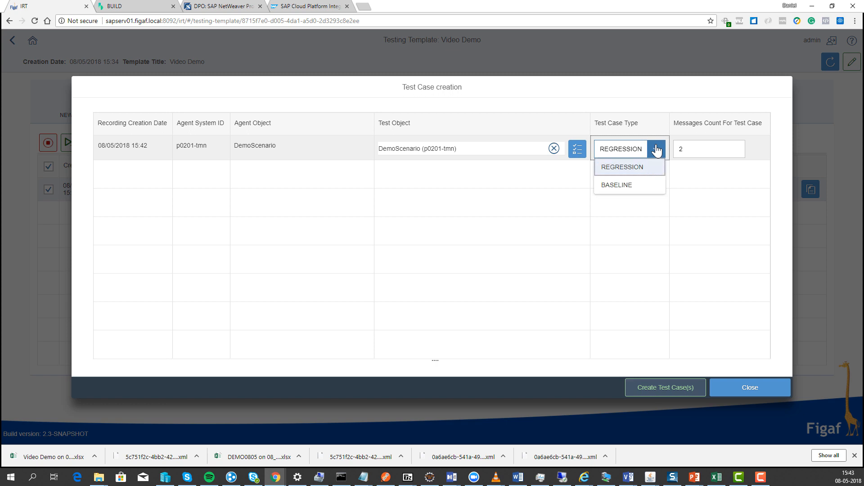
pyautogui.click(637, 175)
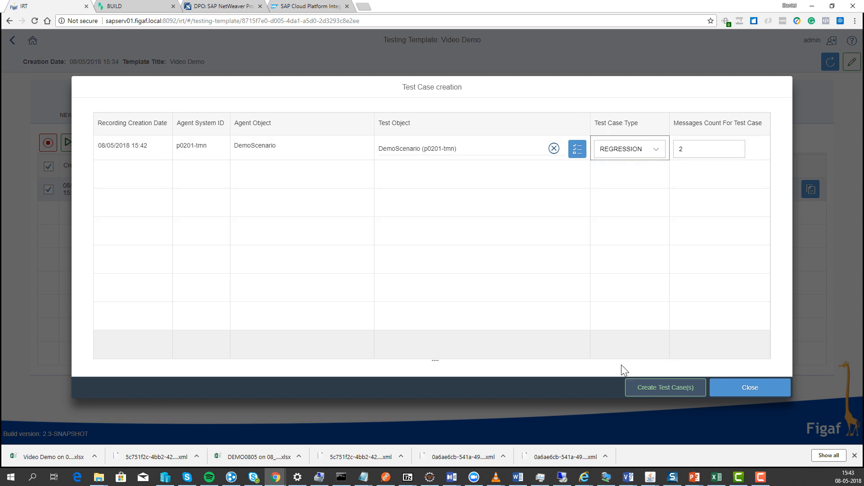
pyautogui.click(648, 392)
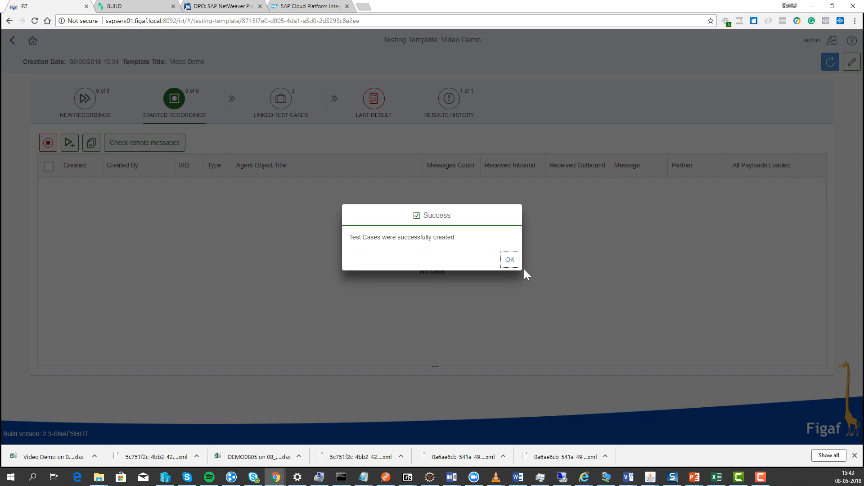
pyautogui.click(511, 262)
# - Run only the DemoScenario iFlow test case from the template's linked test cases
pyautogui.click(280, 100)
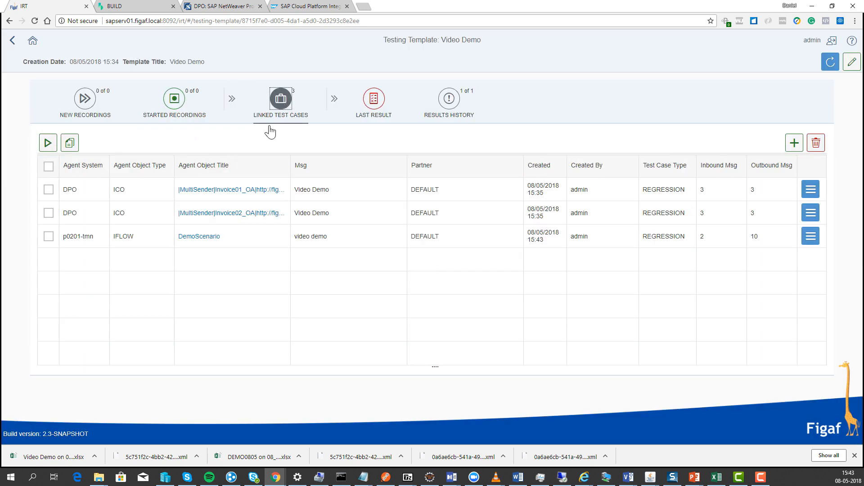
pyautogui.click(45, 238)
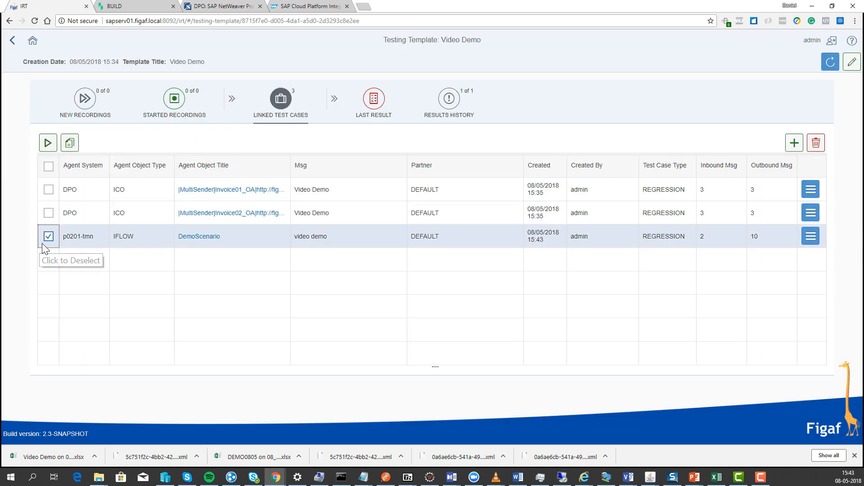
pyautogui.click(48, 144)
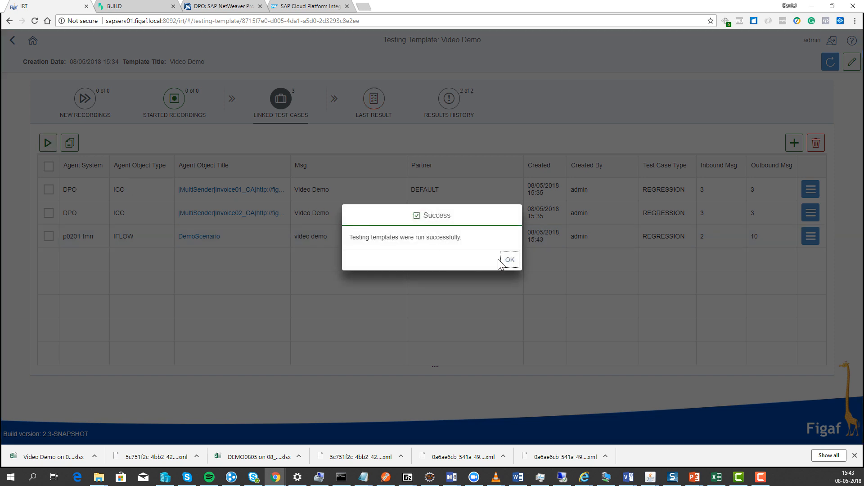
pyautogui.click(506, 262)
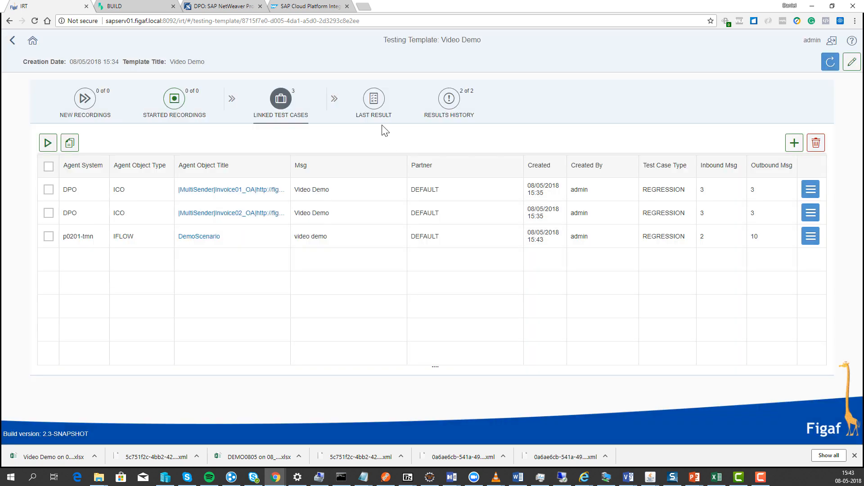
# - View the DemoScenario test case's testing results and refresh the list of test runs
pyautogui.click(810, 239)
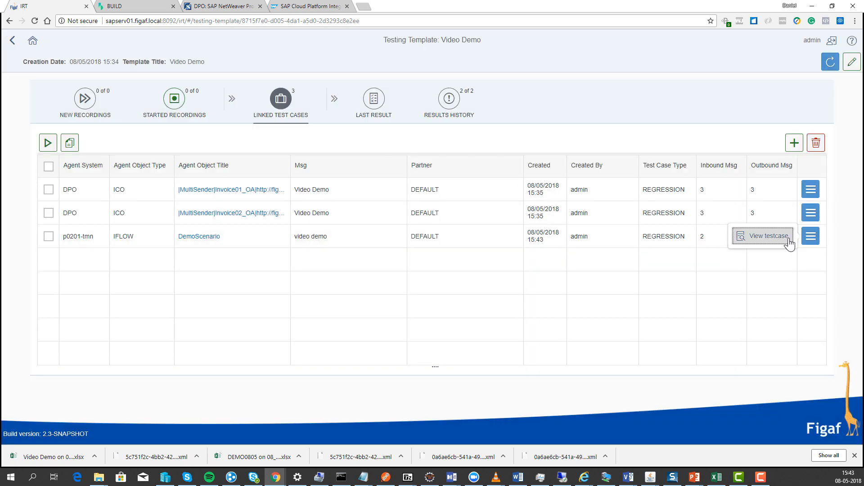
pyautogui.click(790, 243)
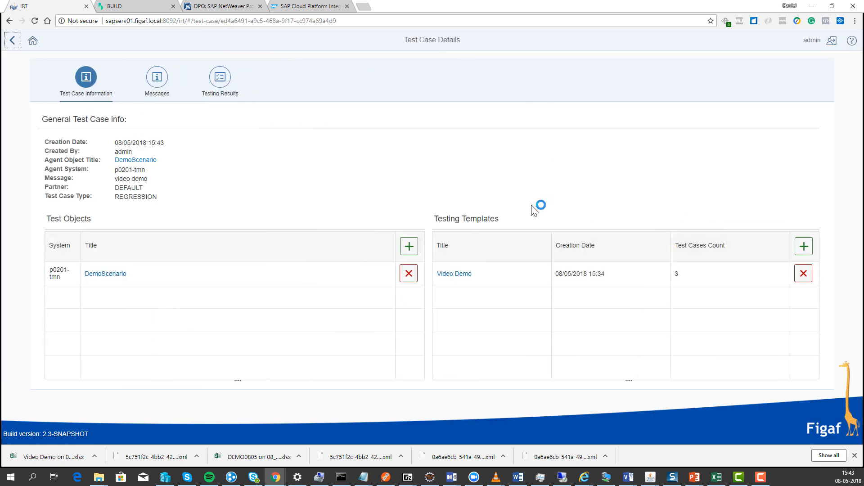
pyautogui.click(219, 90)
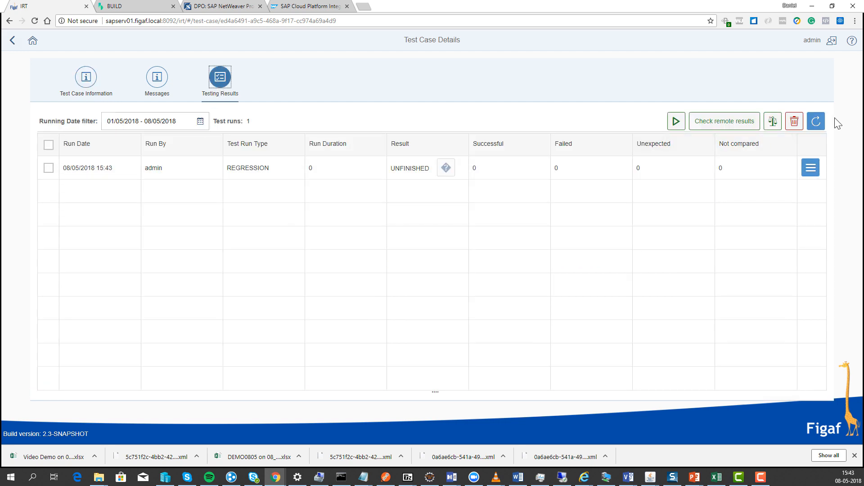
pyautogui.click(824, 124)
# - Switch to SAP Cloud Platform Integration, renew the session, and inspect the latest FigafIRTDemoScenario message among the past hour's processed messages
pyautogui.click(286, 12)
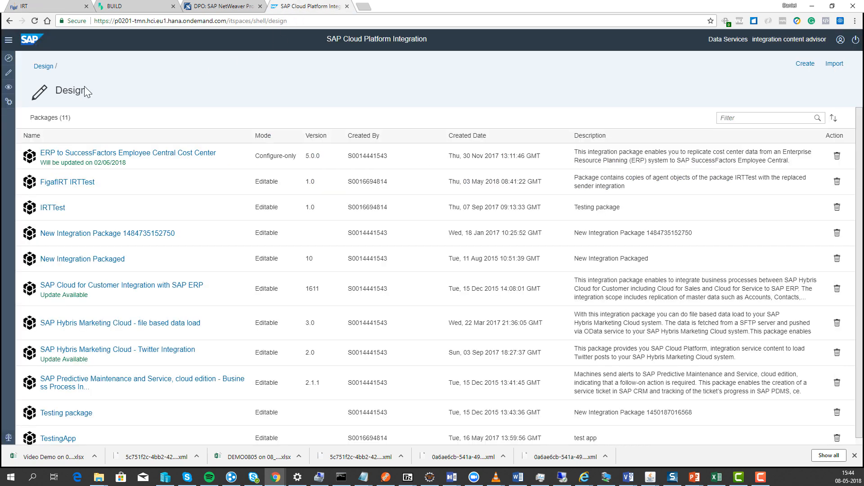
pyautogui.click(9, 90)
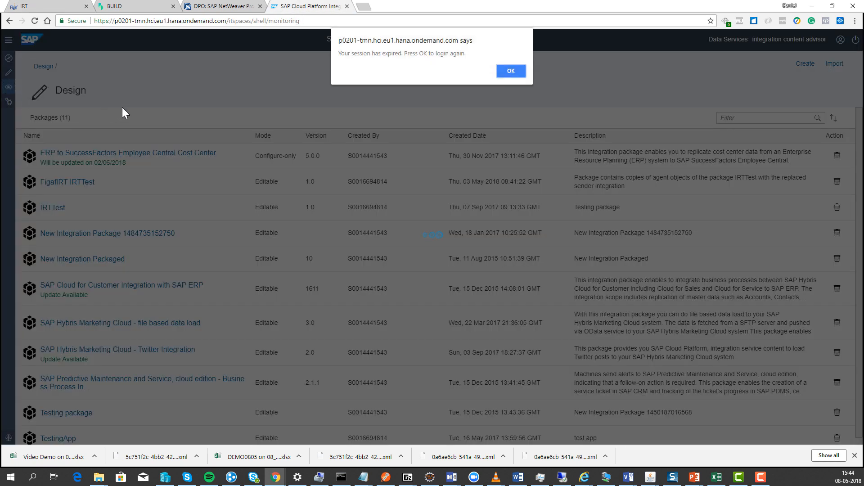
pyautogui.press('Return')
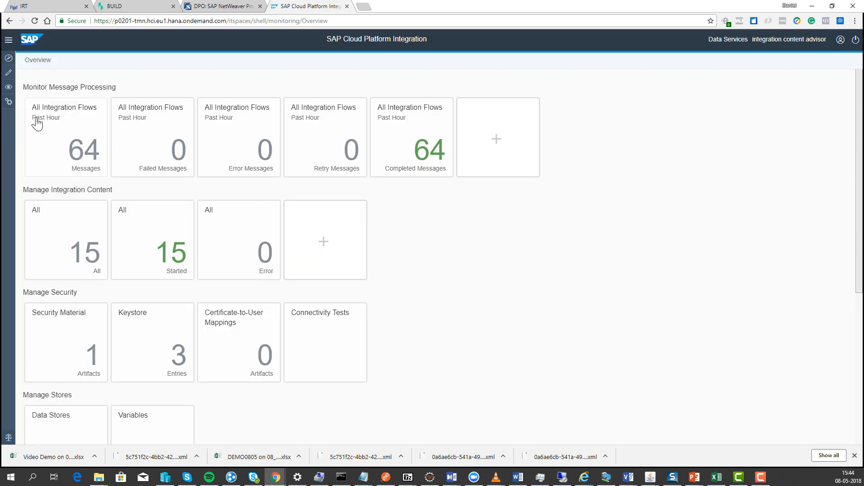
pyautogui.click(38, 124)
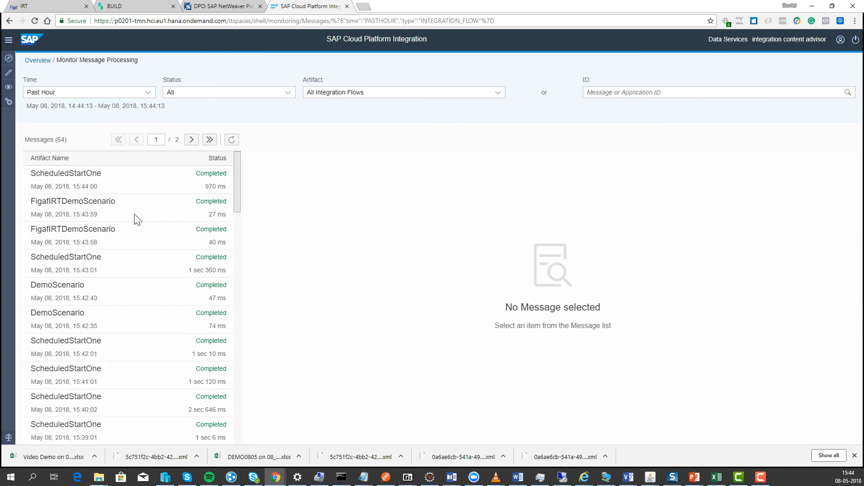
pyautogui.click(129, 215)
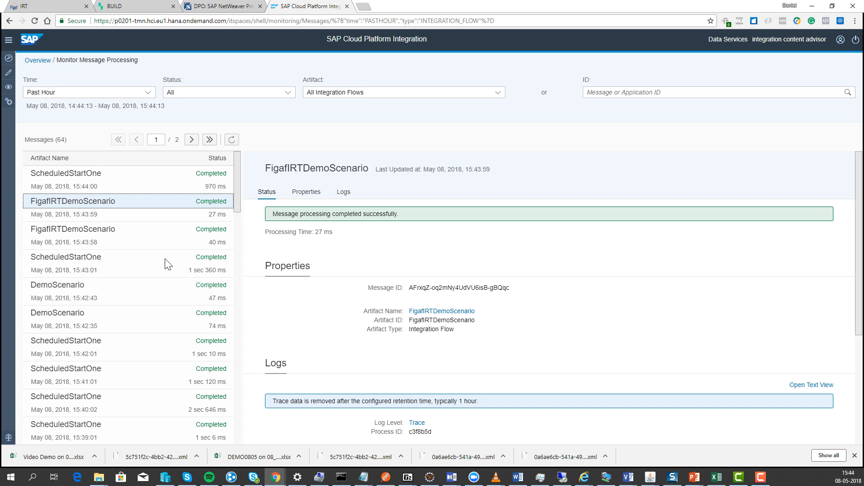
# - Switch back to Figaf IRT, check remote results for the DemoScenario regression test run, and download the found testing results
pyautogui.click(65, 6)
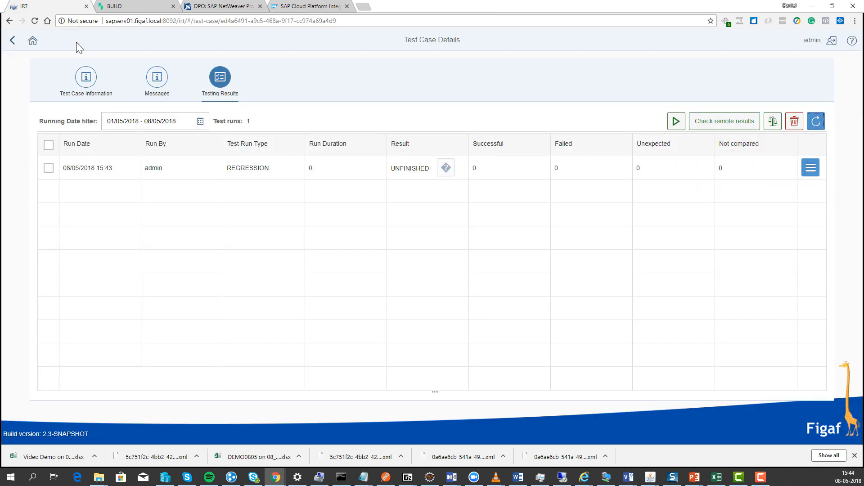
pyautogui.click(49, 168)
pyautogui.click(740, 121)
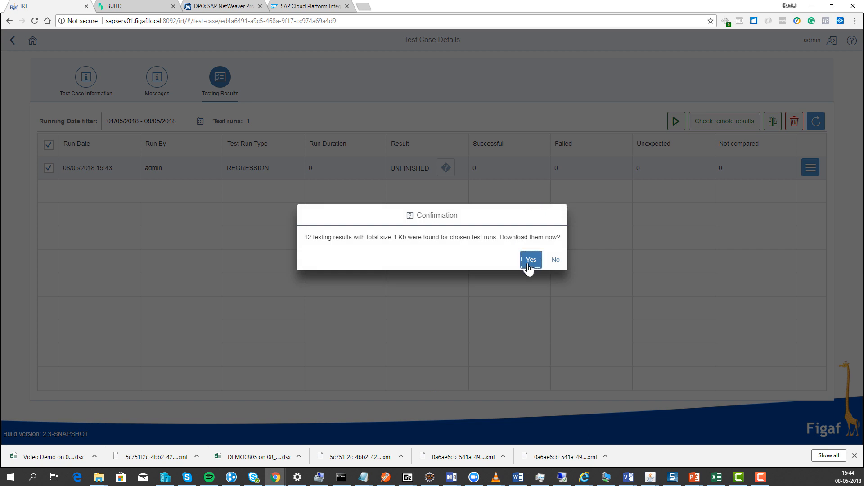
pyautogui.click(529, 261)
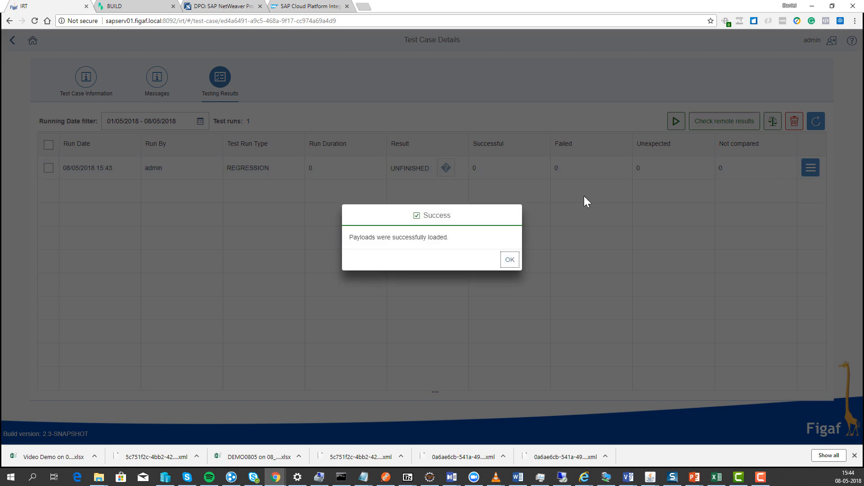
pyautogui.click(509, 260)
# - View the test run's results, inspect the first CallActivity_9 result's payload and header properties, and refresh the results list
pyautogui.click(804, 170)
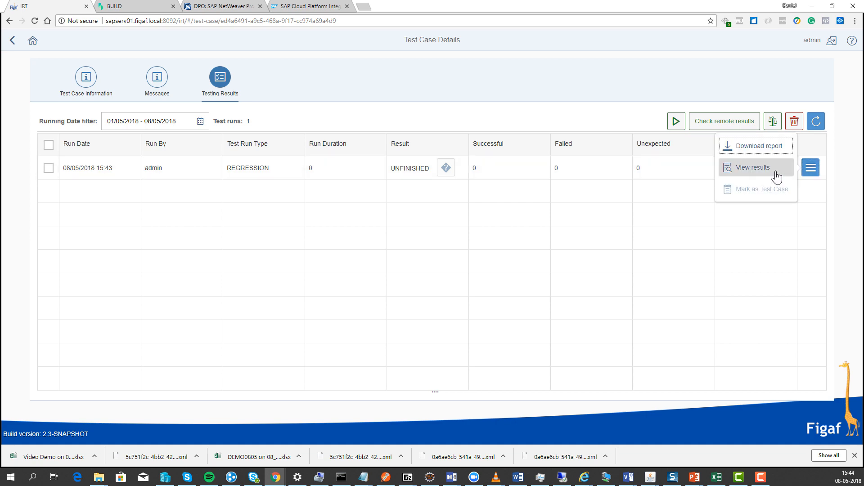
pyautogui.click(727, 171)
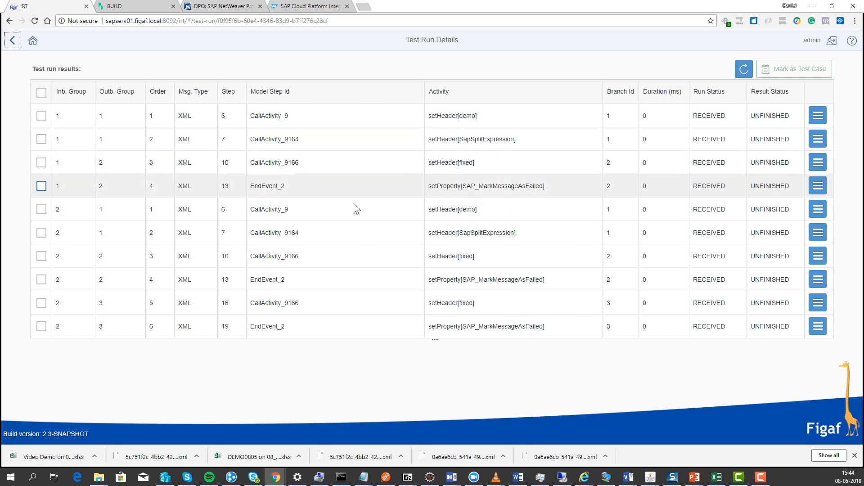
pyautogui.click(810, 120)
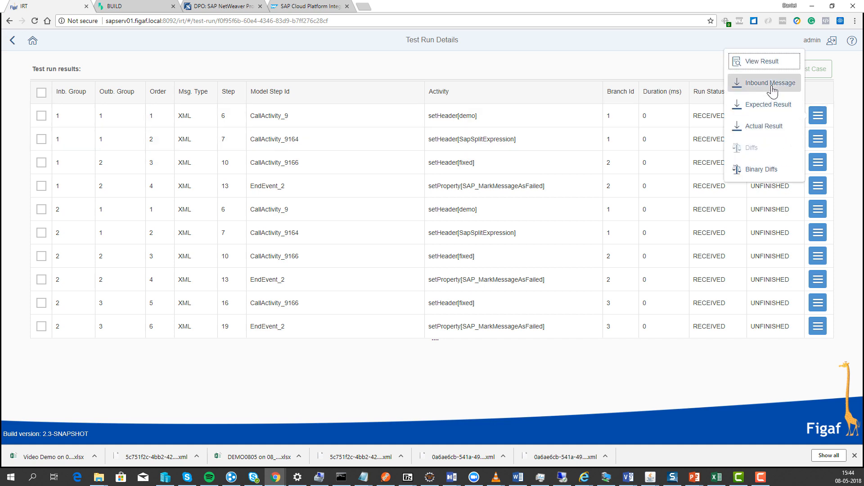
pyautogui.click(762, 62)
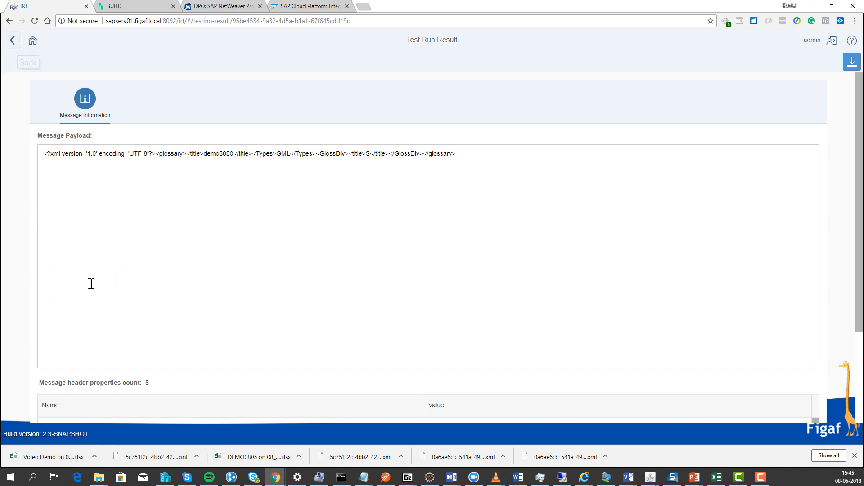
pyautogui.scroll(-3, 92, 306)
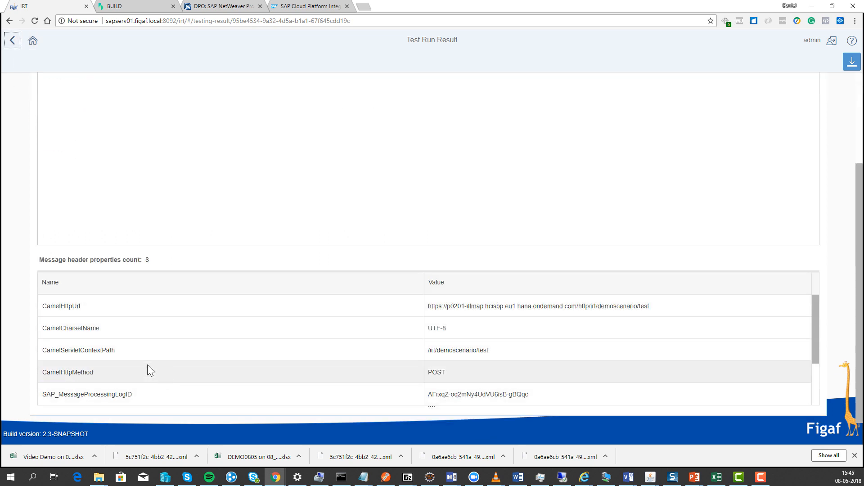
pyautogui.scroll(3, 79, 248)
pyautogui.click(12, 46)
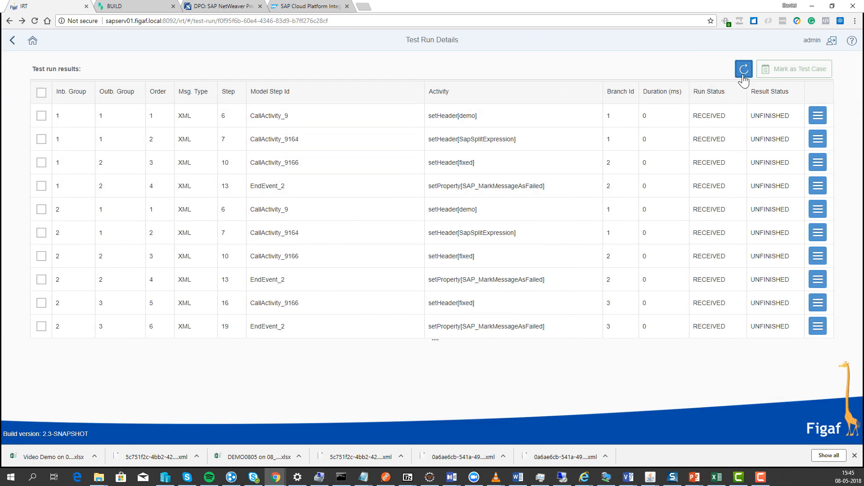
pyautogui.click(743, 71)
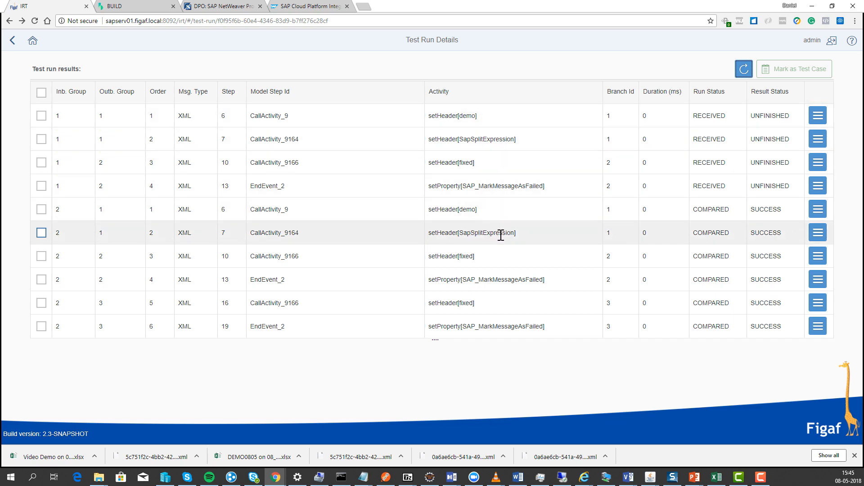
# - Switch to SAP Cloud Platform Integration, open the FigafIRTDemoScenario message's trace, and examine its run steps back to the JSON to XML Converter
pyautogui.click(308, 6)
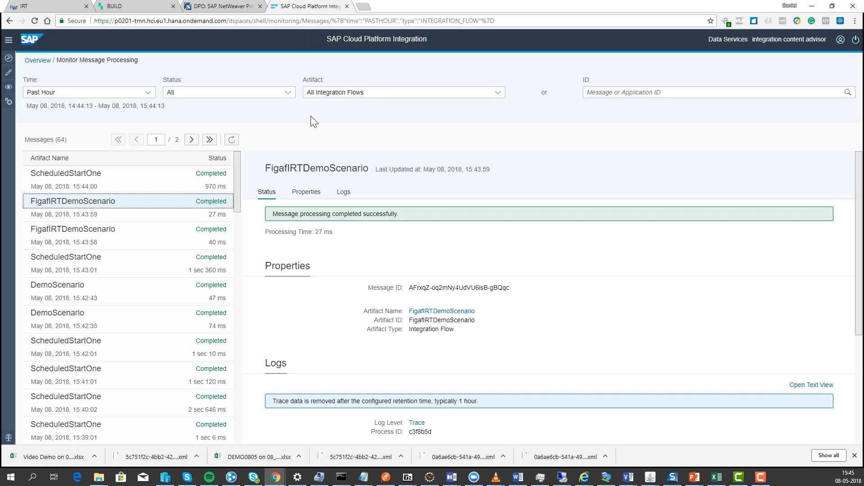
pyautogui.click(417, 424)
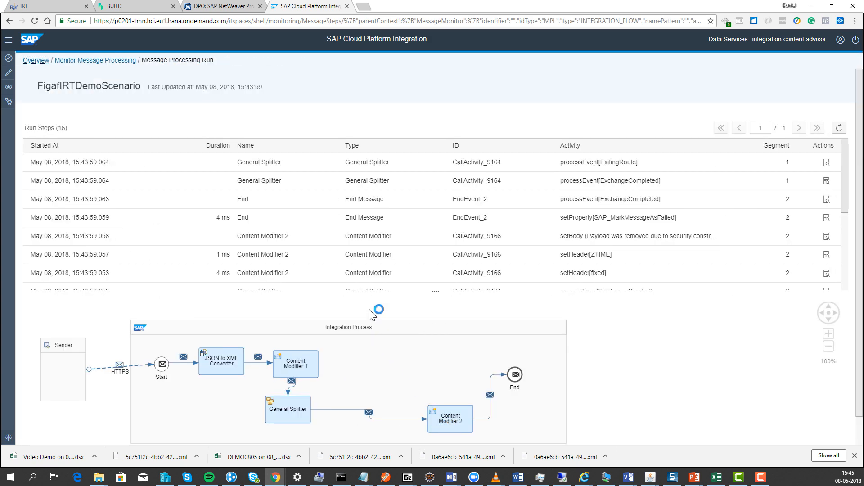
pyautogui.click(398, 180)
pyautogui.click(395, 199)
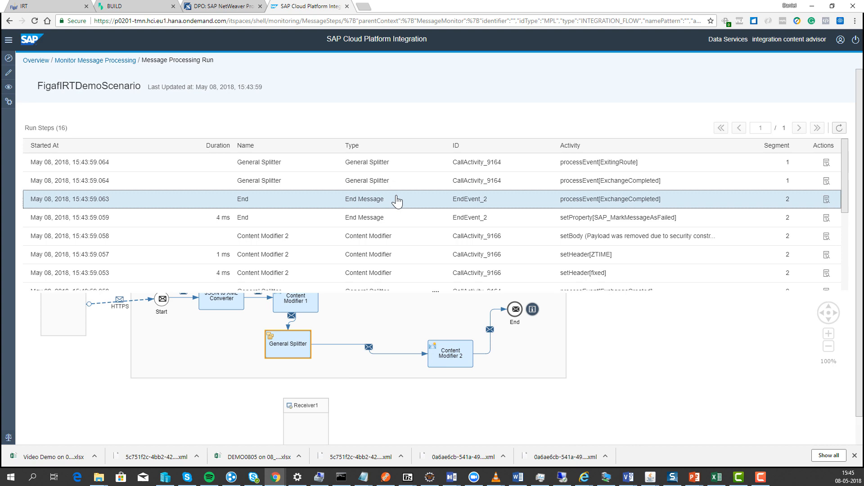
pyautogui.click(396, 219)
pyautogui.scroll(-3, 393, 239)
pyautogui.click(384, 227)
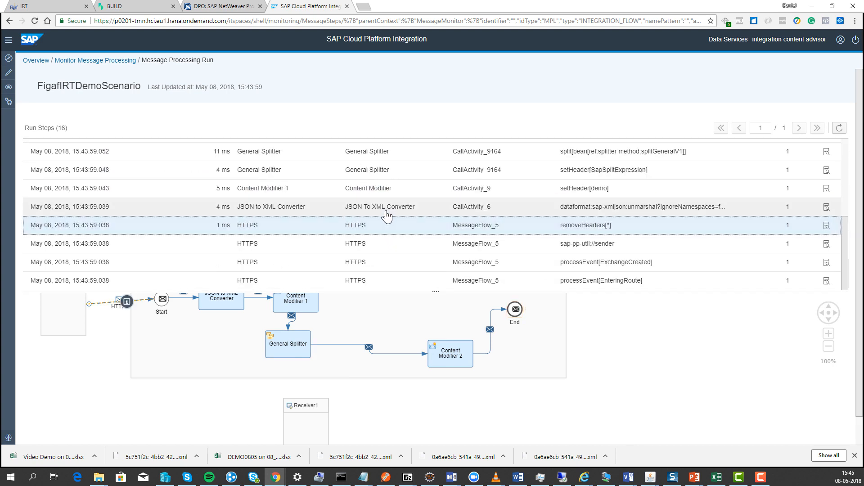
pyautogui.click(386, 211)
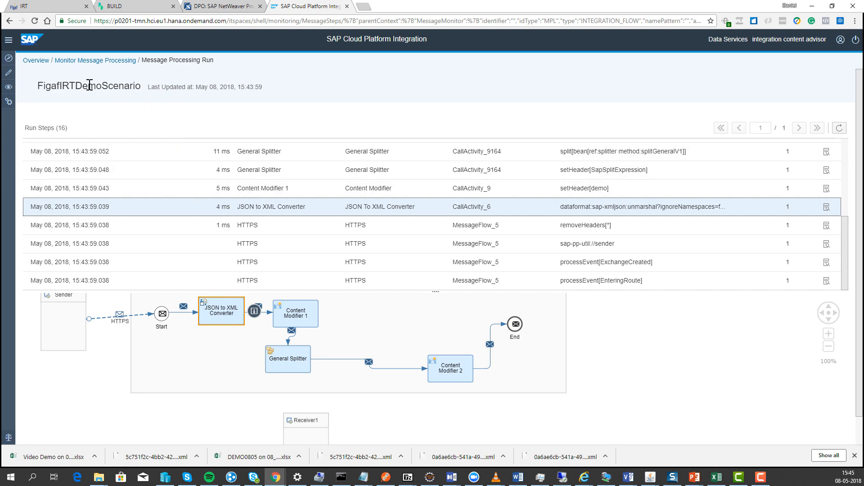
# - Return to the Figaf IRT test run, switch to the PowerPoint slide show, and advance to the Development Process slide
pyautogui.click(56, 6)
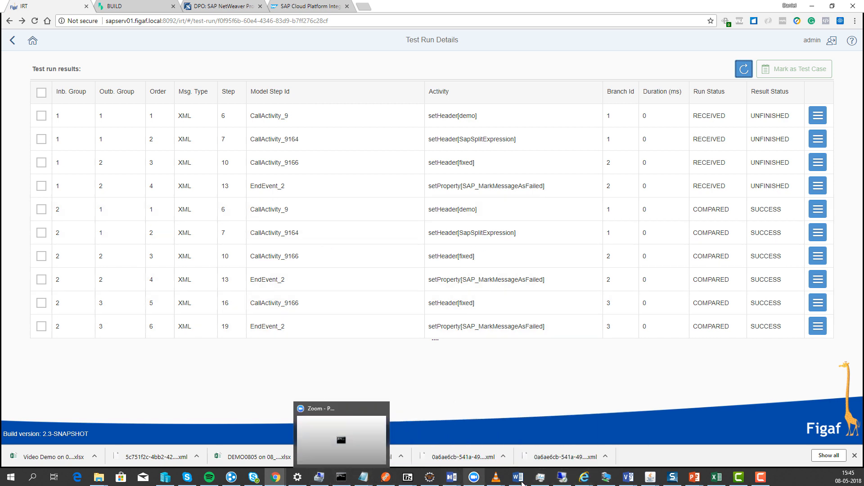
pyautogui.moveTo(702, 480)
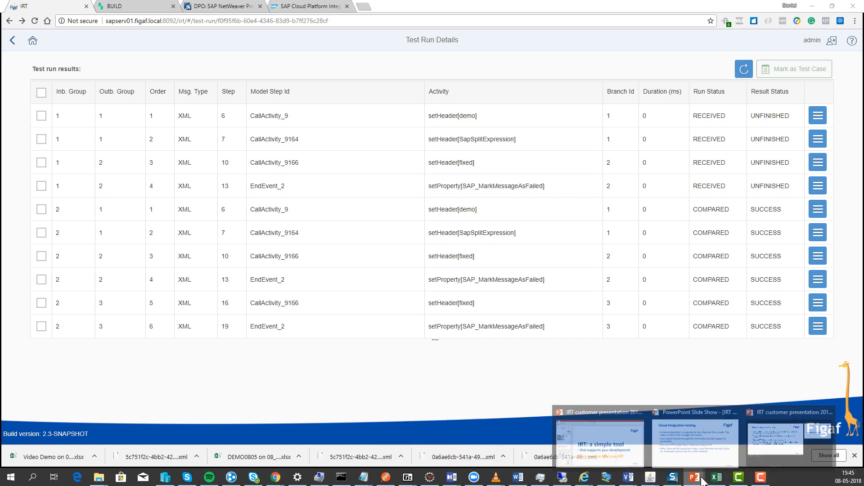
pyautogui.click(714, 440)
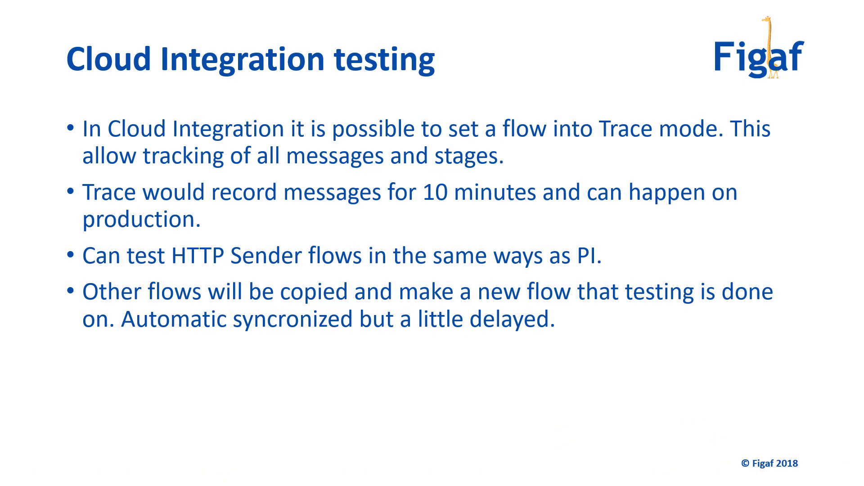
pyautogui.press('Right')
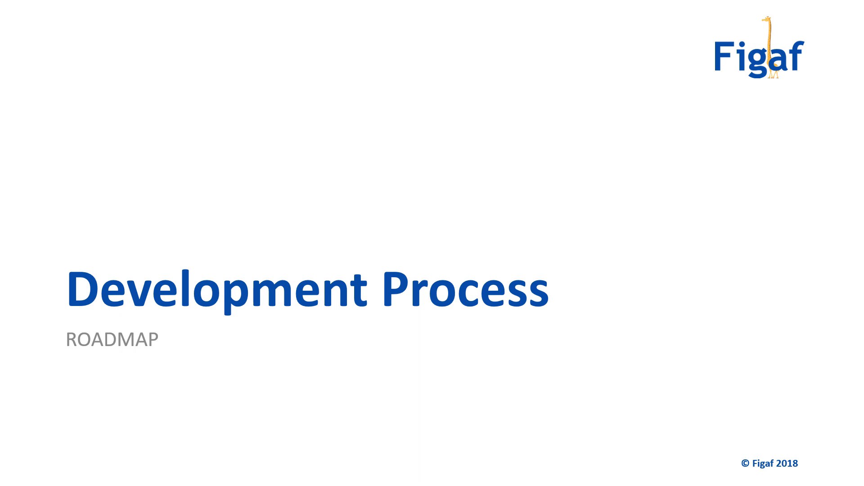